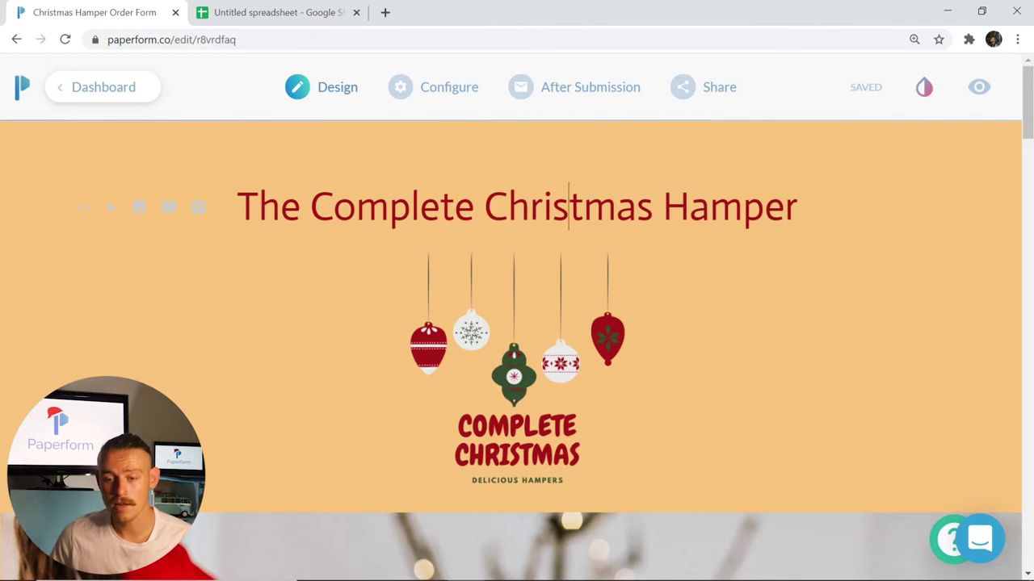
Try a boxed width on the Christmas photo, restore full width, then scroll to the hamper products.
{"action": "left_click_drag", "start_coordinate": [800, 207], "coordinate": [236, 207]}
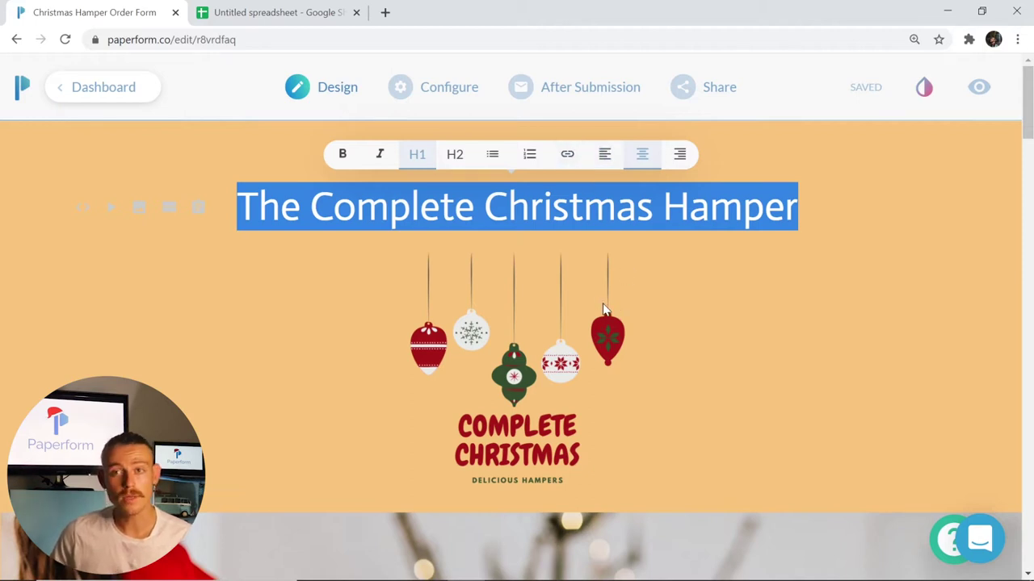
{"action": "left_click", "coordinate": [568, 382]}
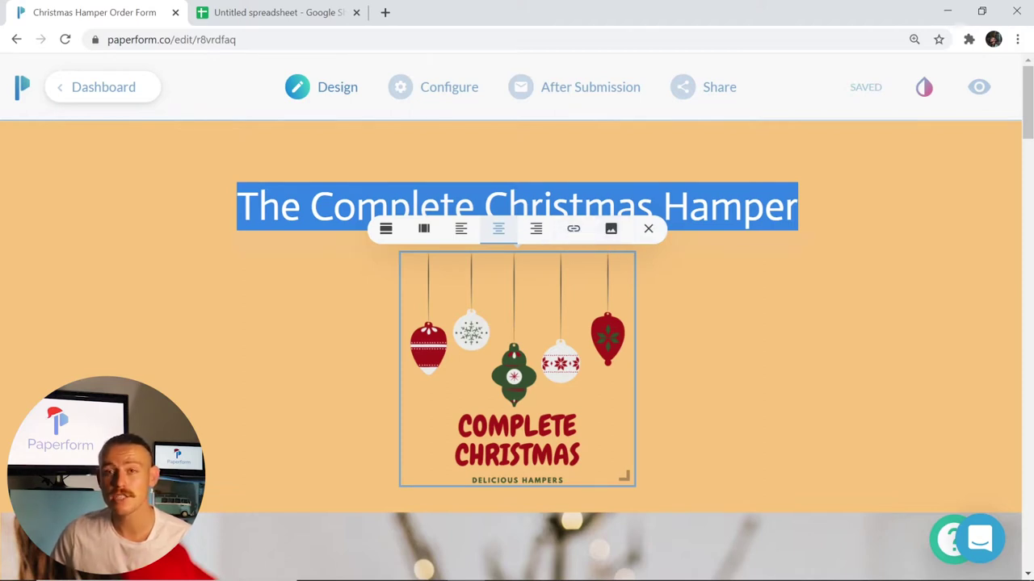
{"action": "scroll", "coordinate": [602, 316], "scroll_direction": "down", "scroll_amount": 5}
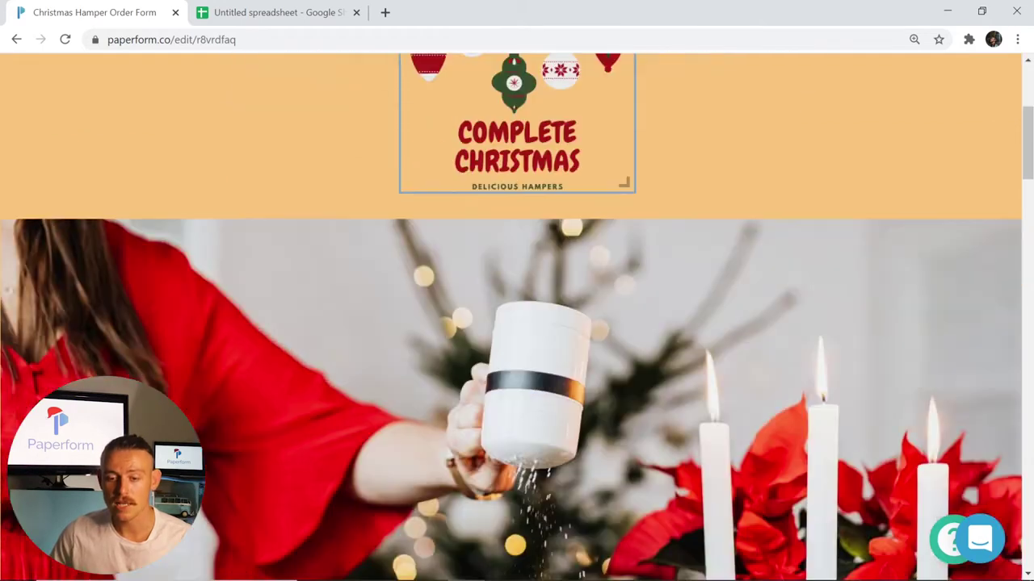
{"action": "left_click", "coordinate": [601, 317]}
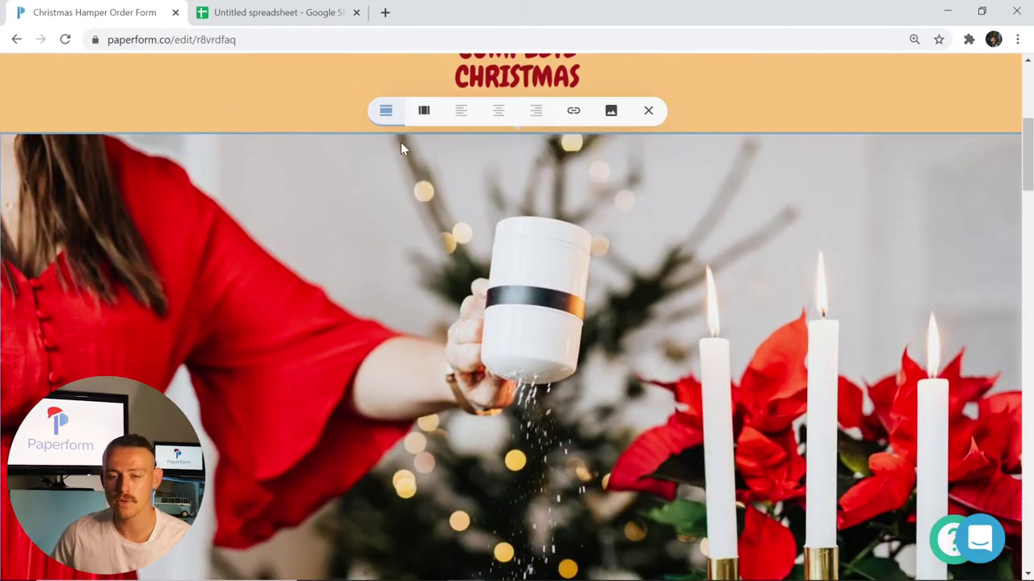
{"action": "left_click", "coordinate": [415, 122]}
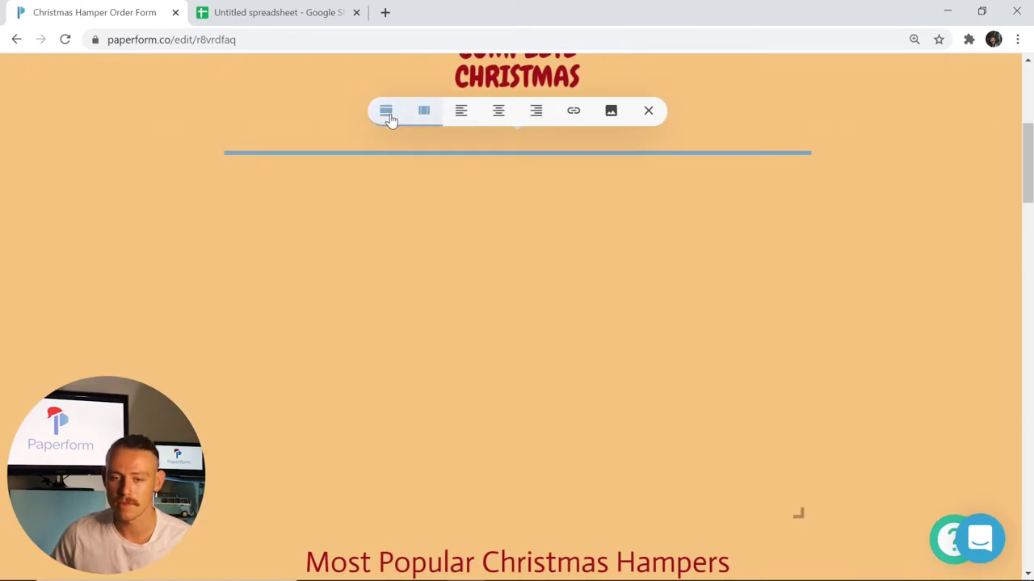
{"action": "left_click", "coordinate": [387, 114]}
{"action": "scroll", "coordinate": [578, 233], "scroll_direction": "down", "scroll_amount": 3}
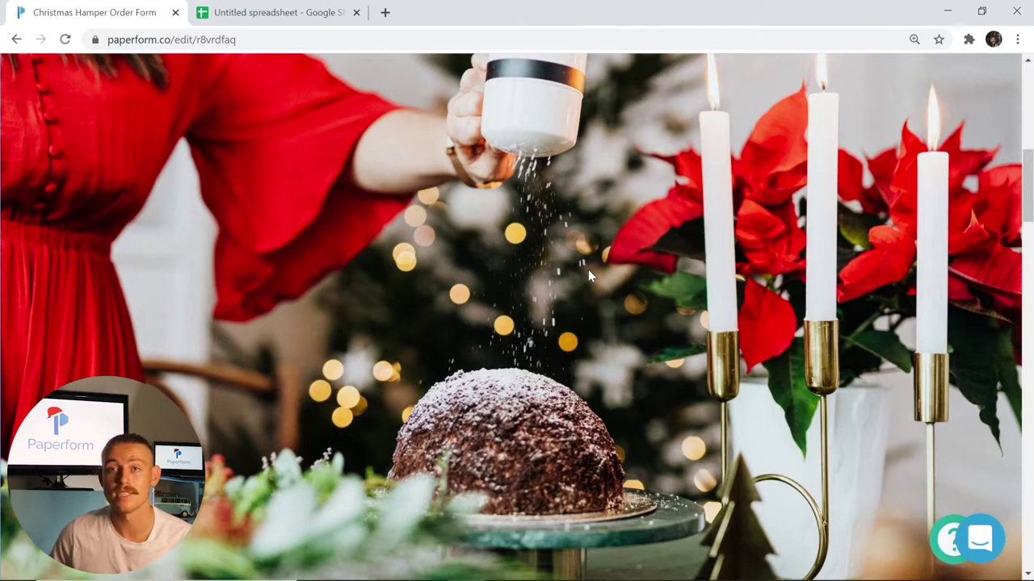
{"action": "scroll", "coordinate": [588, 269], "scroll_direction": "down", "scroll_amount": 5}
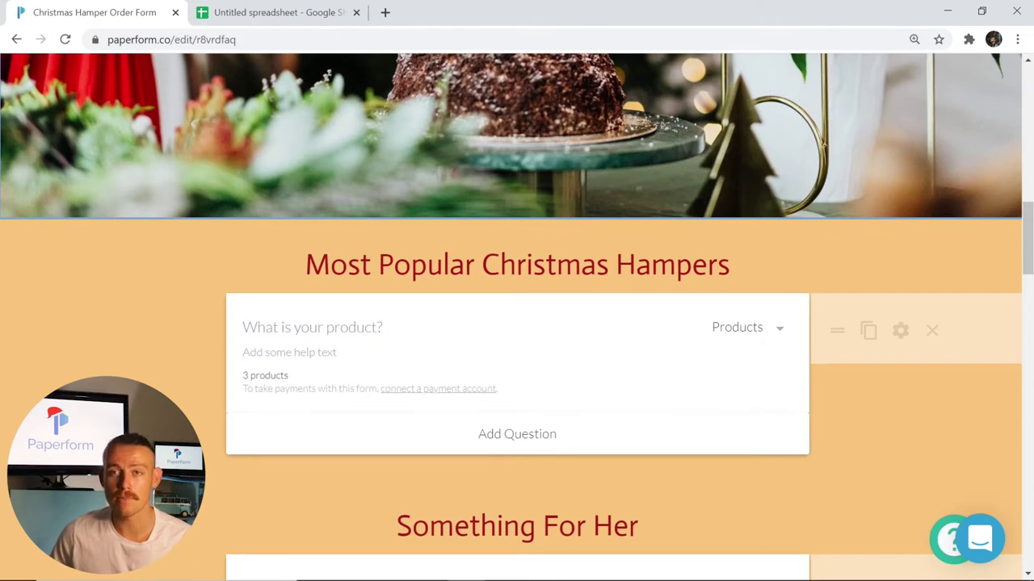
{"action": "scroll", "coordinate": [502, 427], "scroll_direction": "down", "scroll_amount": 5}
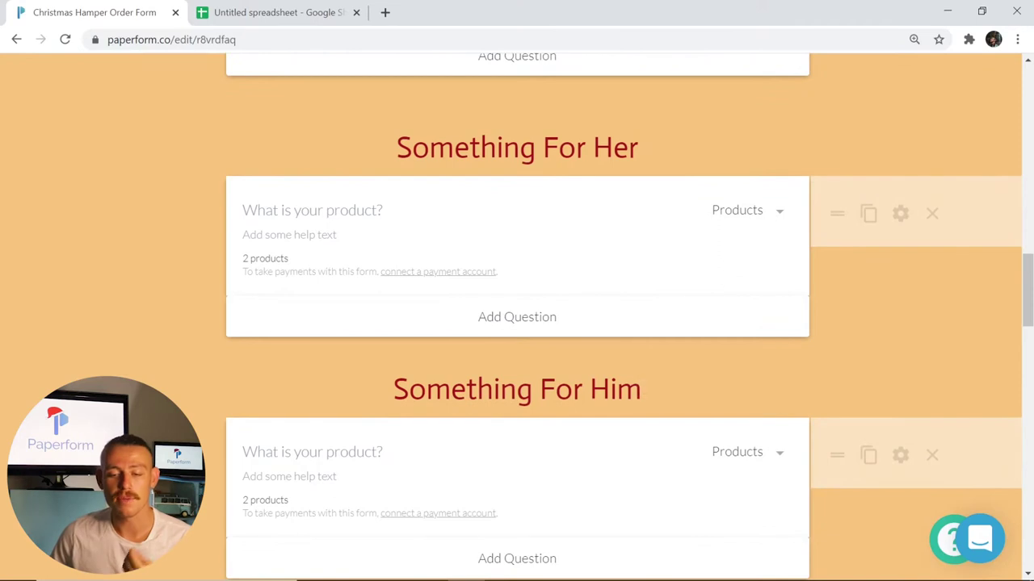
{"action": "scroll", "coordinate": [321, 224], "scroll_direction": "up", "scroll_amount": 3}
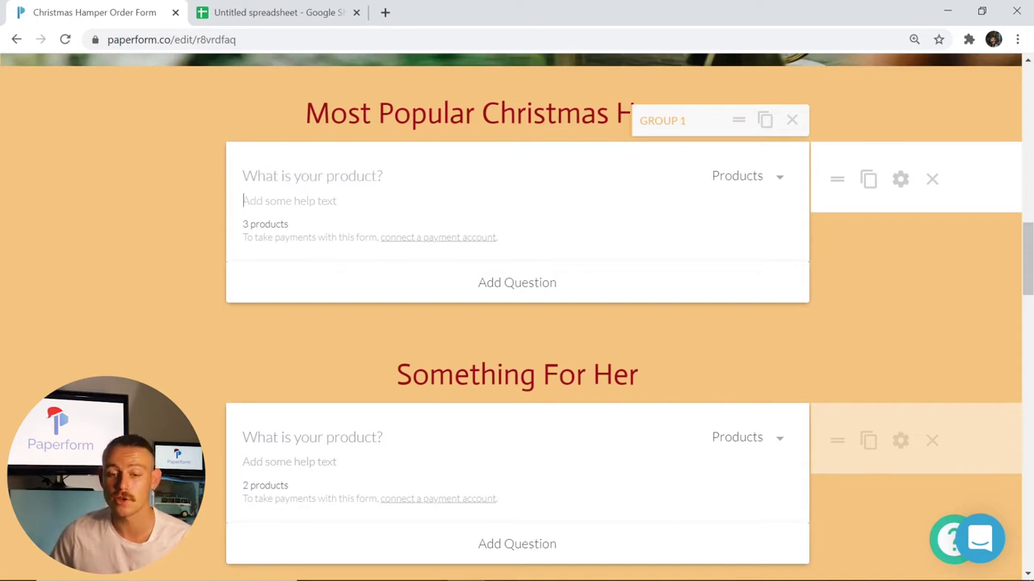
Review the hamper question's products, including HOME FOR THE HOLIDAYS priced at 150.00.
{"action": "left_click", "coordinate": [899, 181]}
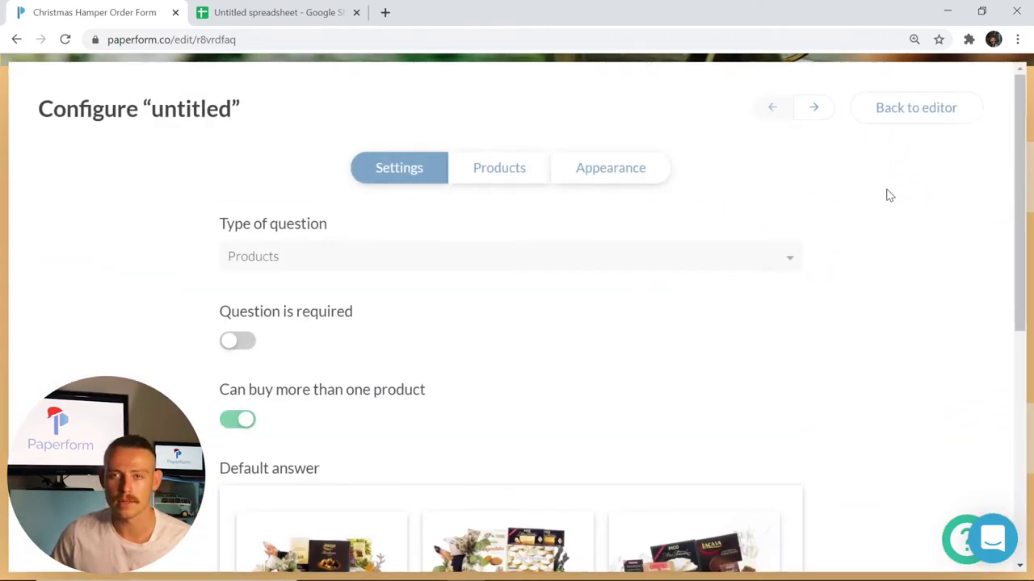
{"action": "left_click", "coordinate": [503, 181]}
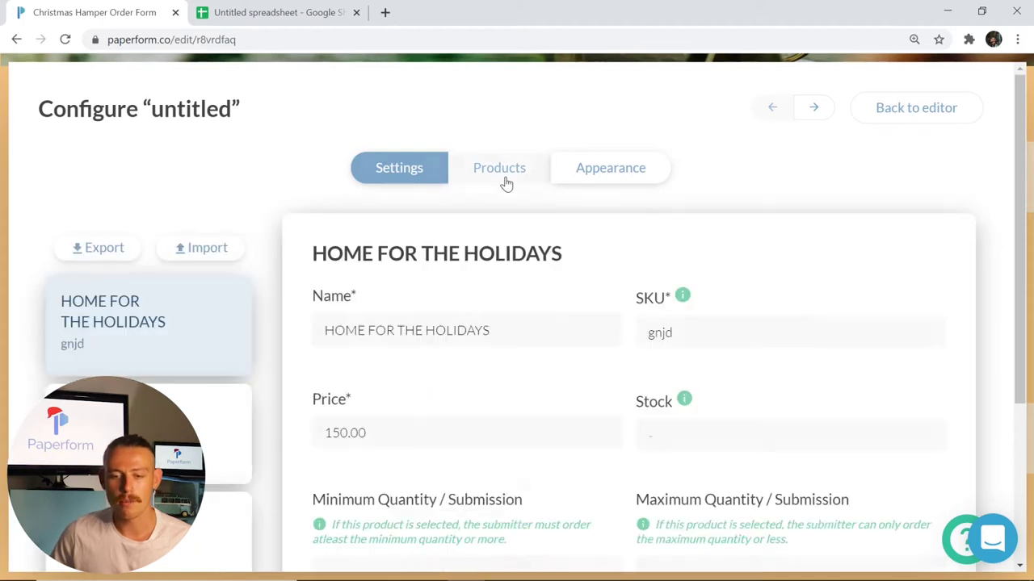
{"action": "scroll", "coordinate": [522, 223], "scroll_direction": "down", "scroll_amount": 1}
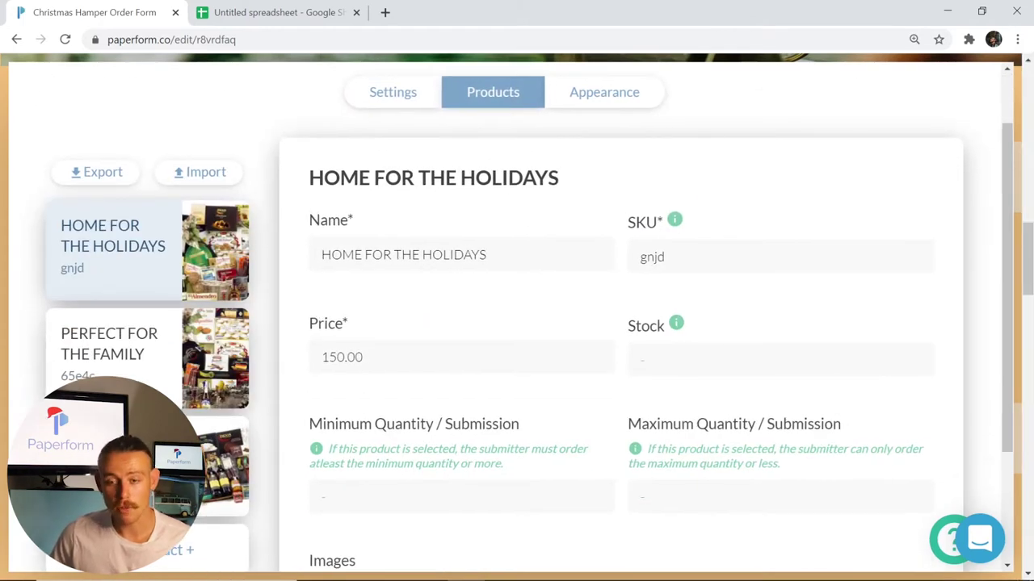
{"action": "left_click", "coordinate": [486, 255]}
{"action": "key", "text": "Tab"}
{"action": "left_click", "coordinate": [363, 357]}
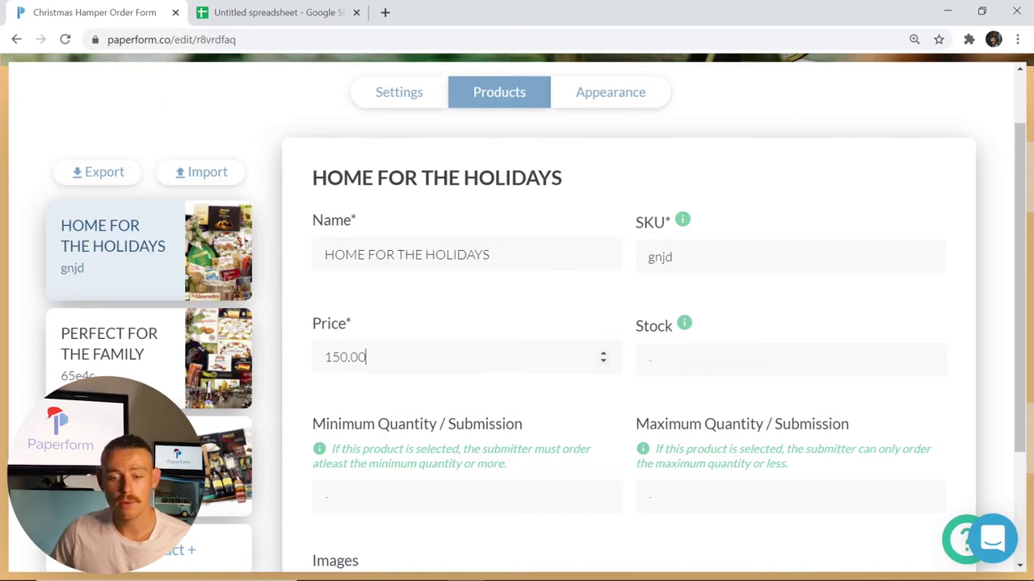
{"action": "key", "text": "Tab"}
Check the product block's Gallery appearance settings and return to the form editor.
{"action": "scroll", "coordinate": [598, 497], "scroll_direction": "down", "scroll_amount": 1}
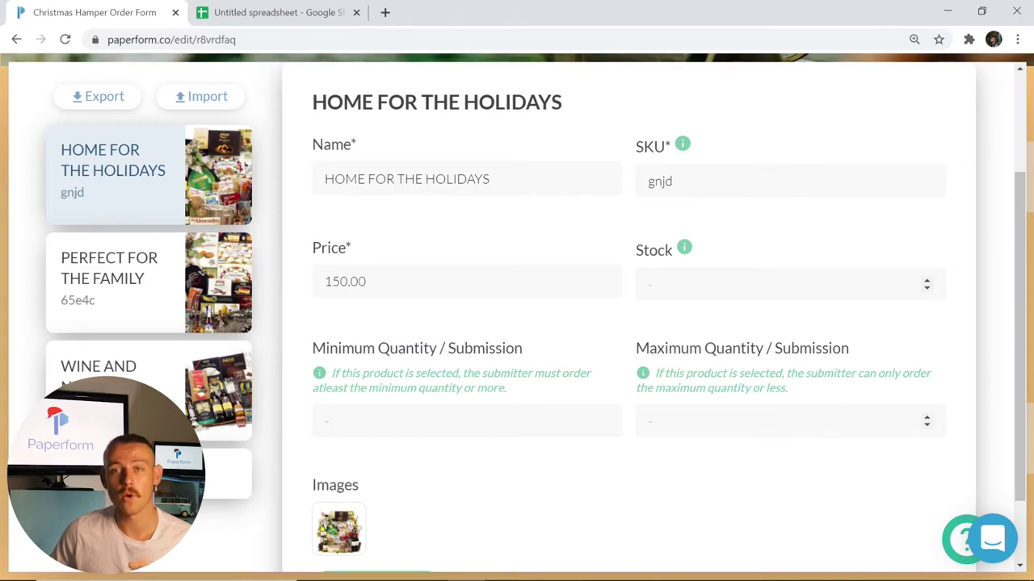
{"action": "scroll", "coordinate": [617, 461], "scroll_direction": "down", "scroll_amount": 1}
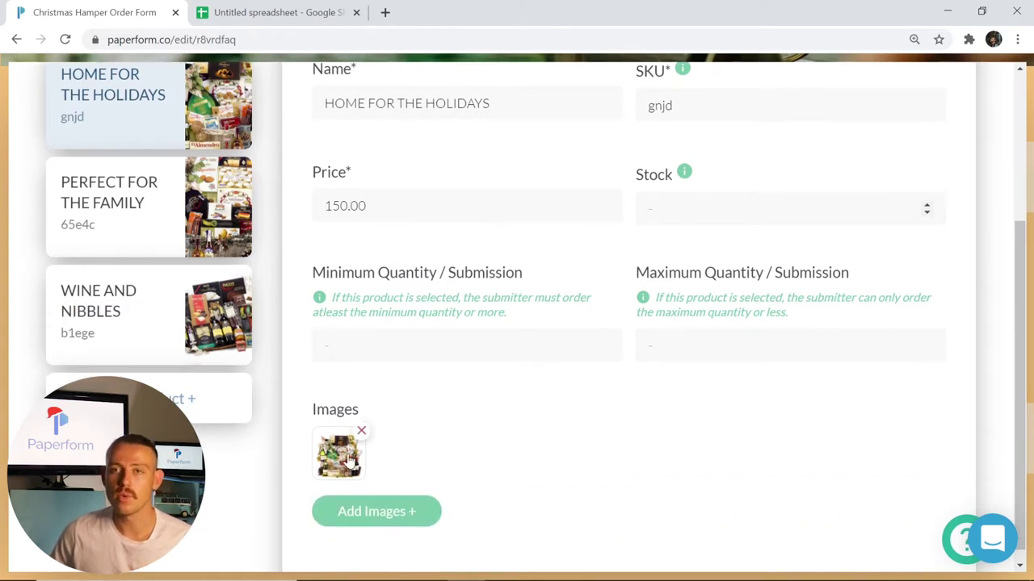
{"action": "scroll", "coordinate": [533, 427], "scroll_direction": "up", "scroll_amount": 3}
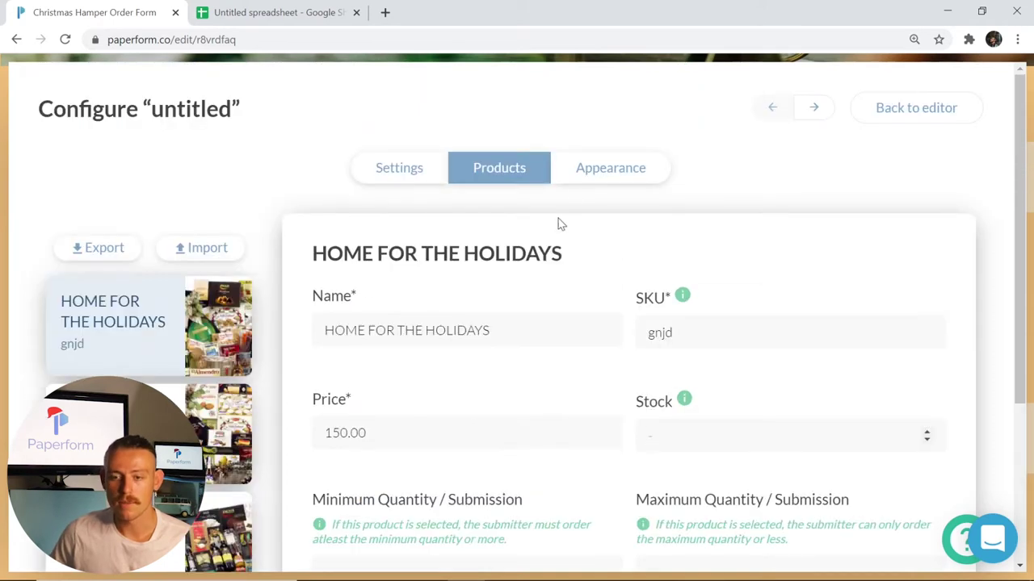
{"action": "left_click", "coordinate": [591, 178]}
{"action": "scroll", "coordinate": [576, 247], "scroll_direction": "down", "scroll_amount": 2}
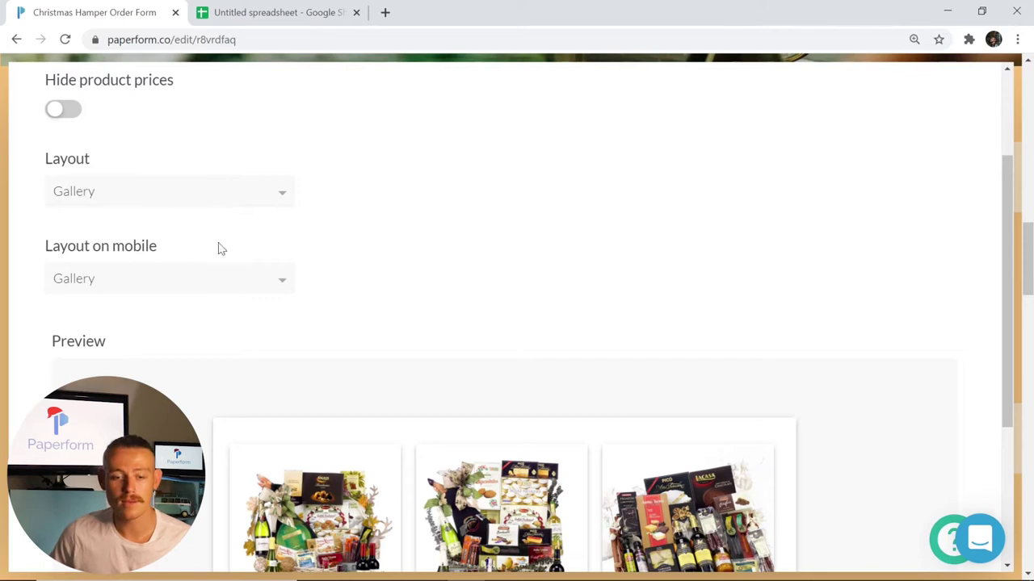
{"action": "left_click", "coordinate": [3, 246]}
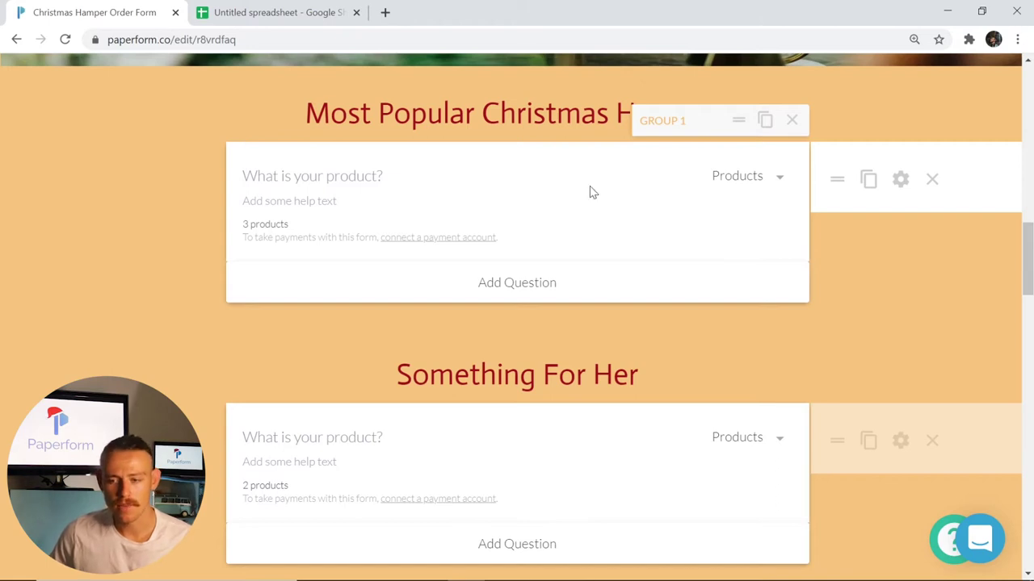
{"action": "left_click", "coordinate": [869, 181]}
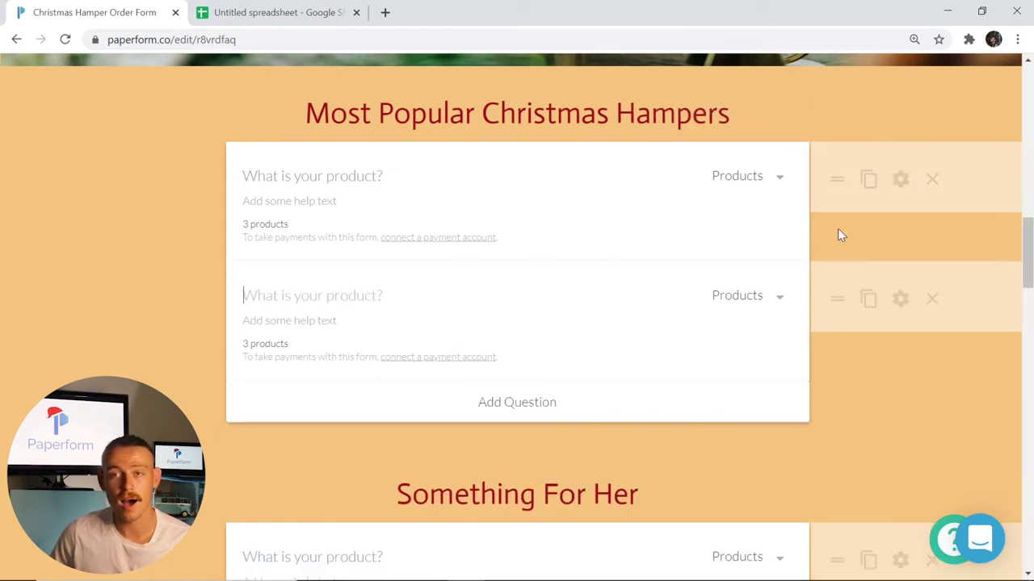
{"action": "left_click", "coordinate": [930, 300]}
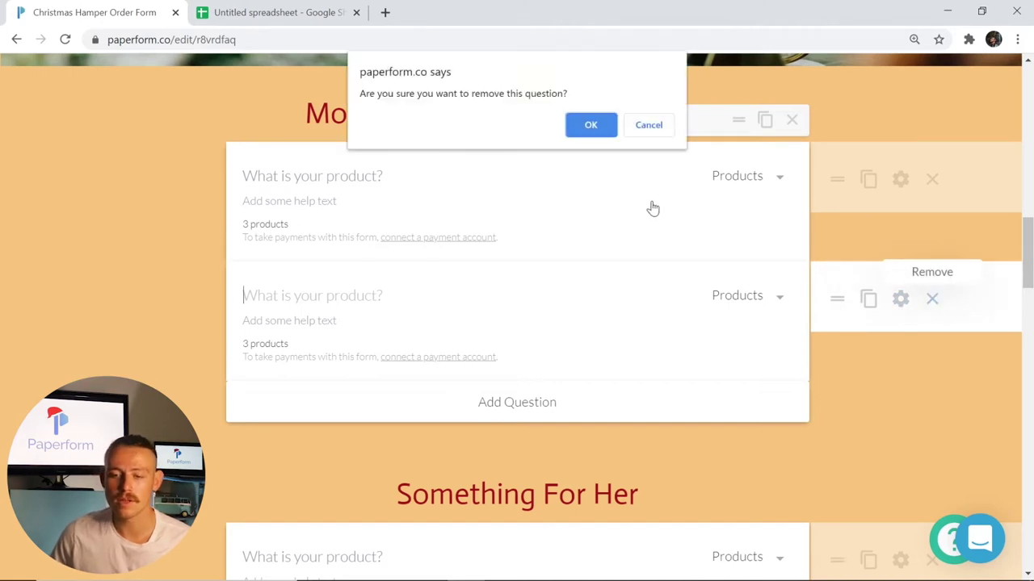
{"action": "left_click", "coordinate": [603, 136]}
{"action": "scroll", "coordinate": [602, 242], "scroll_direction": "down", "scroll_amount": 8}
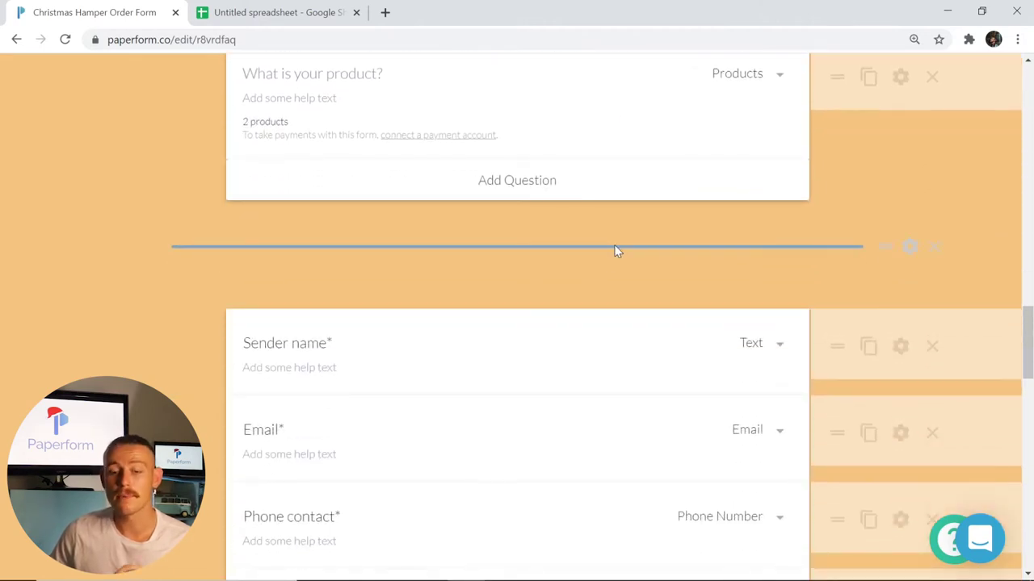
{"action": "left_click", "coordinate": [906, 252]}
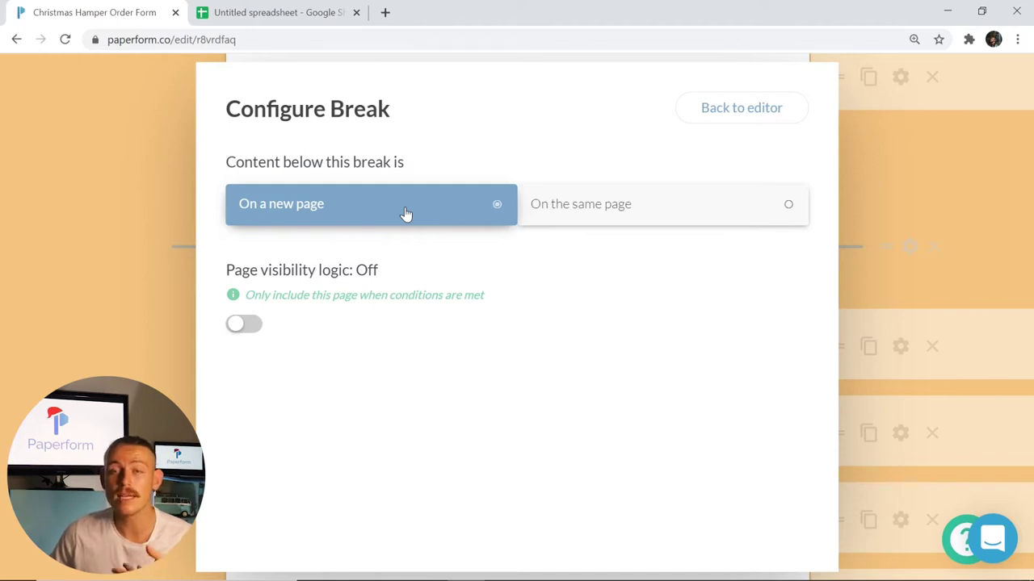
{"action": "left_click", "coordinate": [122, 338]}
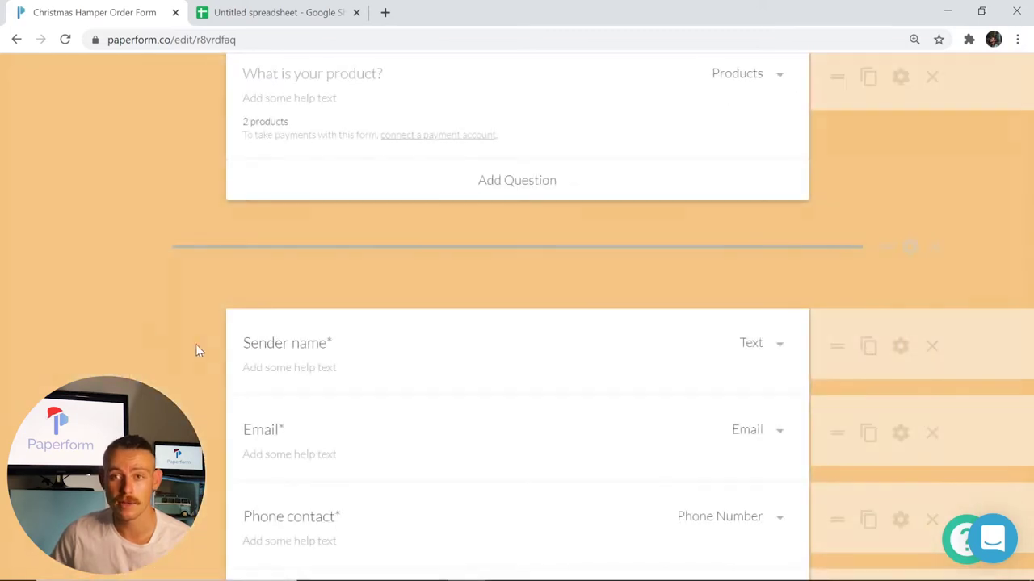
{"action": "scroll", "coordinate": [185, 338], "scroll_direction": "down", "scroll_amount": 1}
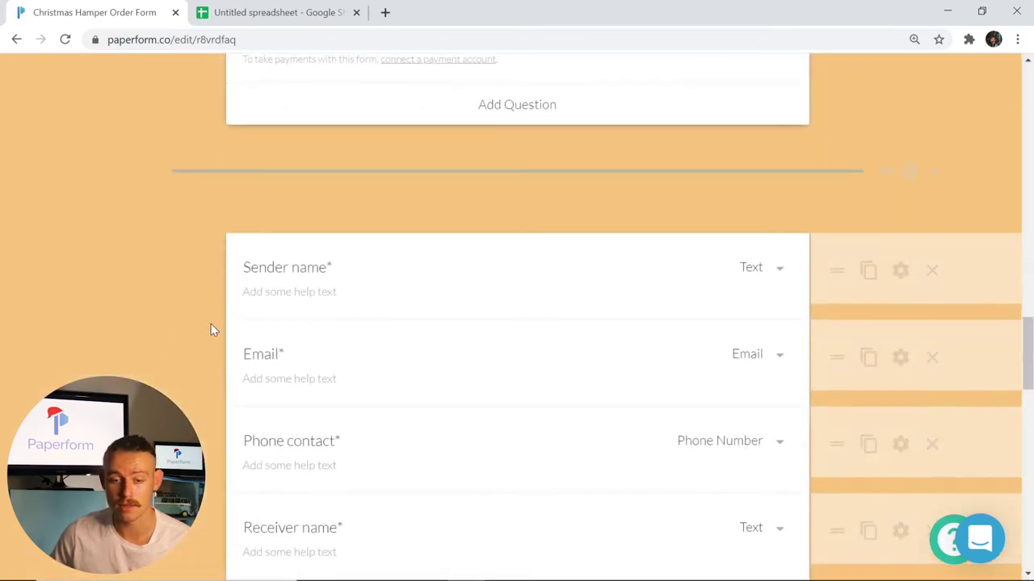
{"action": "left_click", "coordinate": [422, 309]}
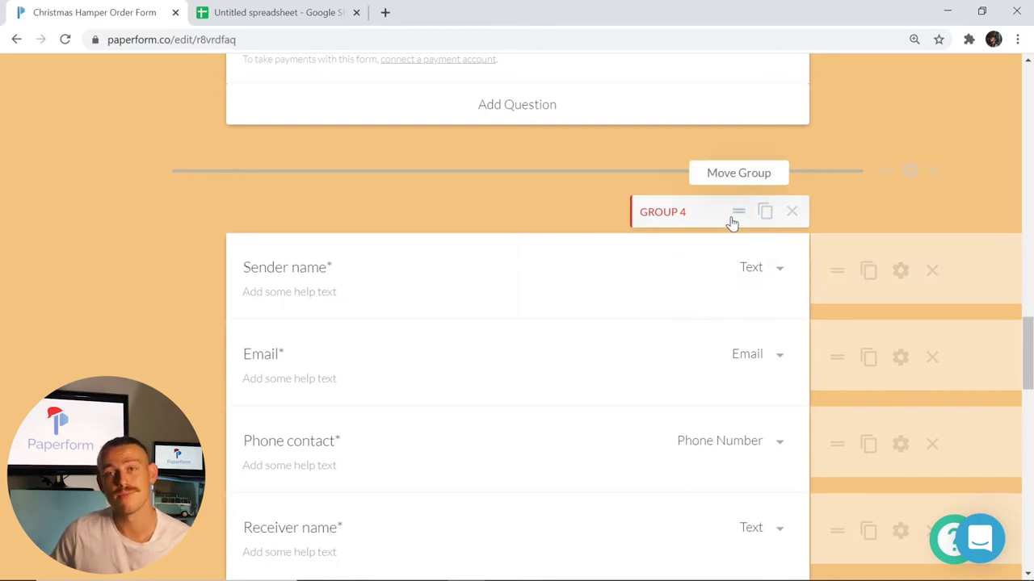
{"action": "scroll", "coordinate": [731, 223], "scroll_direction": "down", "scroll_amount": 1}
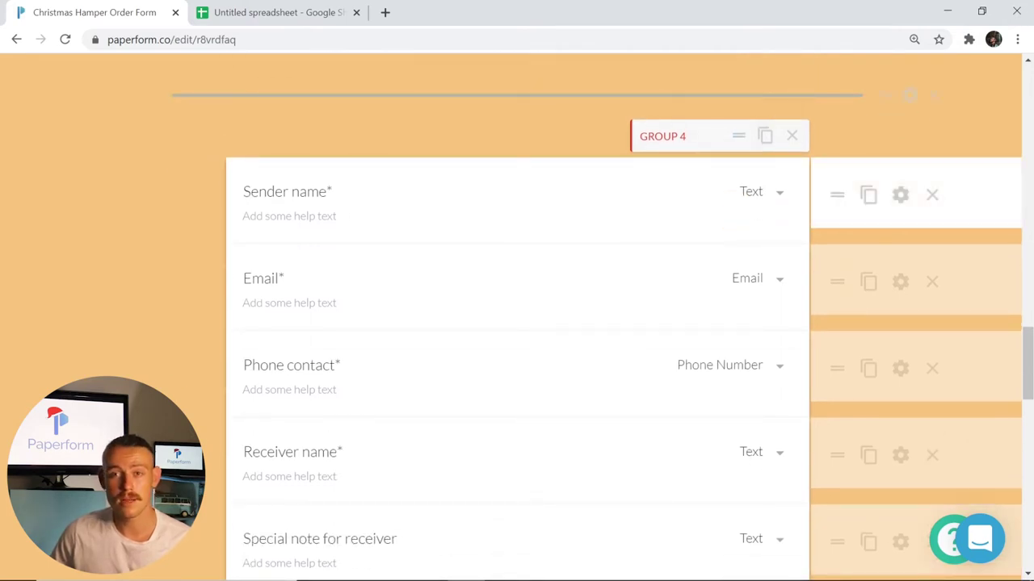
{"action": "scroll", "coordinate": [496, 212], "scroll_direction": "down", "scroll_amount": 1}
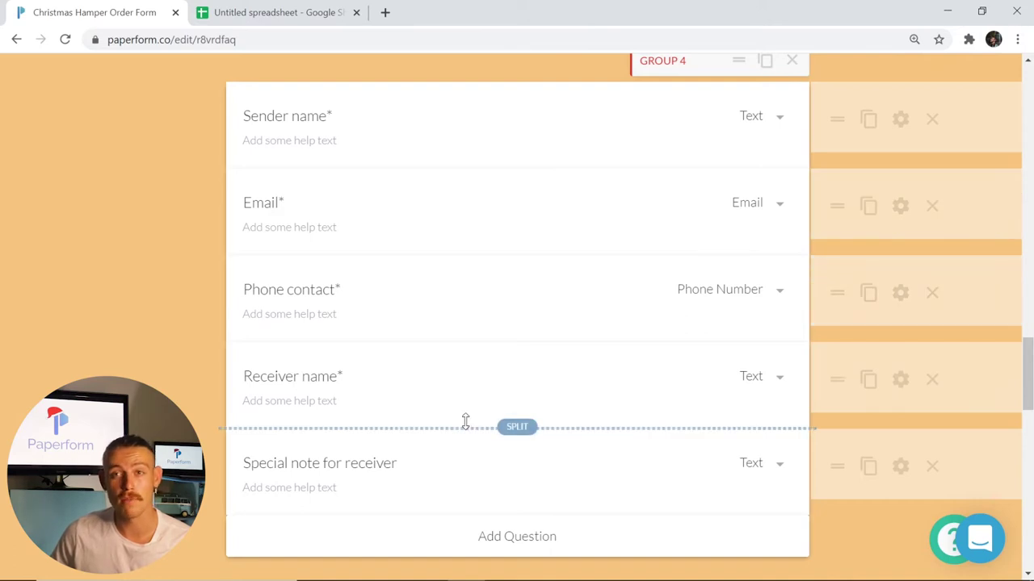
{"action": "scroll", "coordinate": [465, 421], "scroll_direction": "down", "scroll_amount": 1}
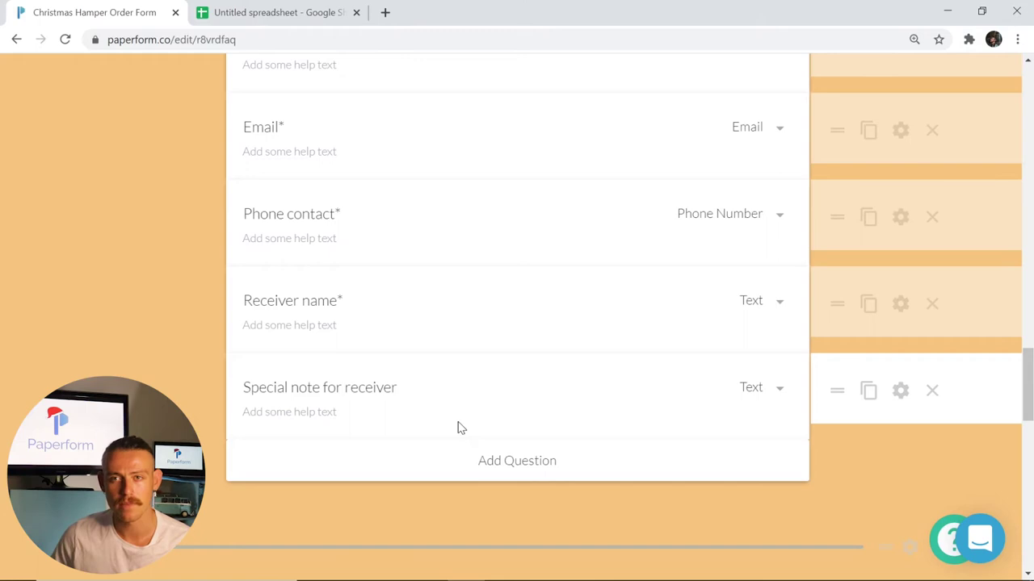
{"action": "scroll", "coordinate": [501, 367], "scroll_direction": "down", "scroll_amount": 3}
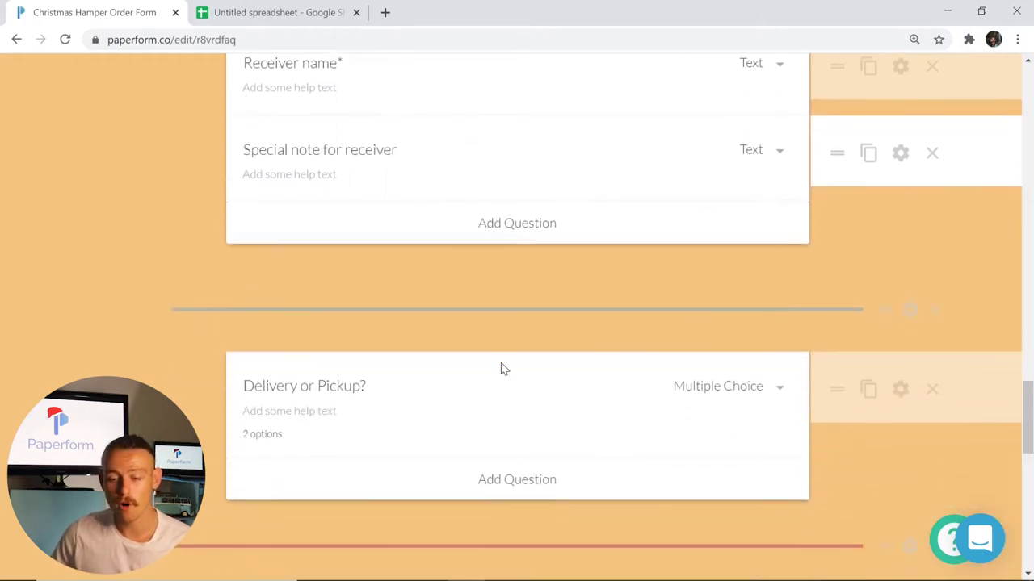
{"action": "scroll", "coordinate": [501, 368], "scroll_direction": "down", "scroll_amount": 1}
{"action": "scroll", "coordinate": [495, 360], "scroll_direction": "down", "scroll_amount": 1}
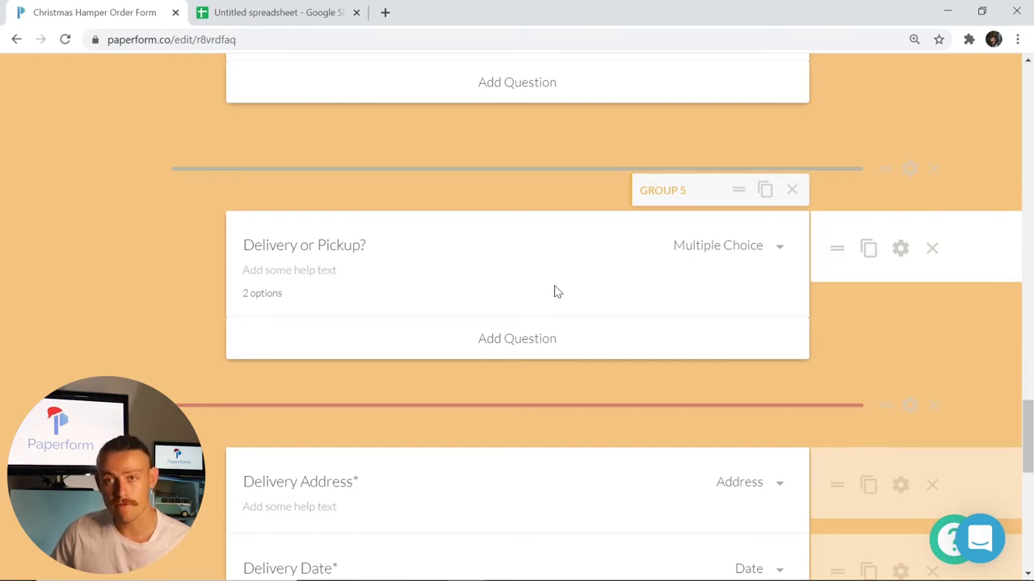
{"action": "left_click", "coordinate": [780, 251]}
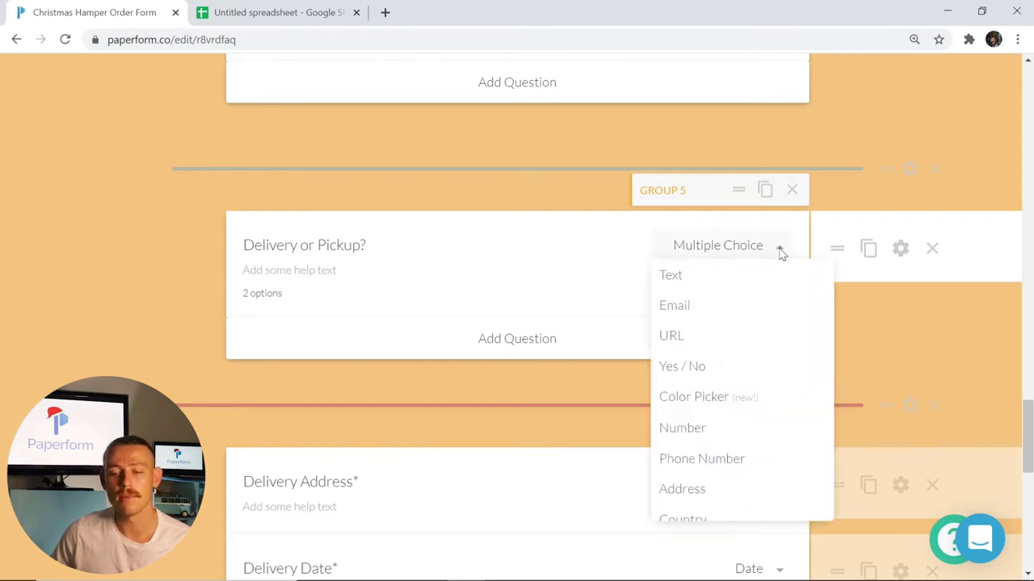
{"action": "scroll", "coordinate": [738, 339], "scroll_direction": "down", "scroll_amount": 2}
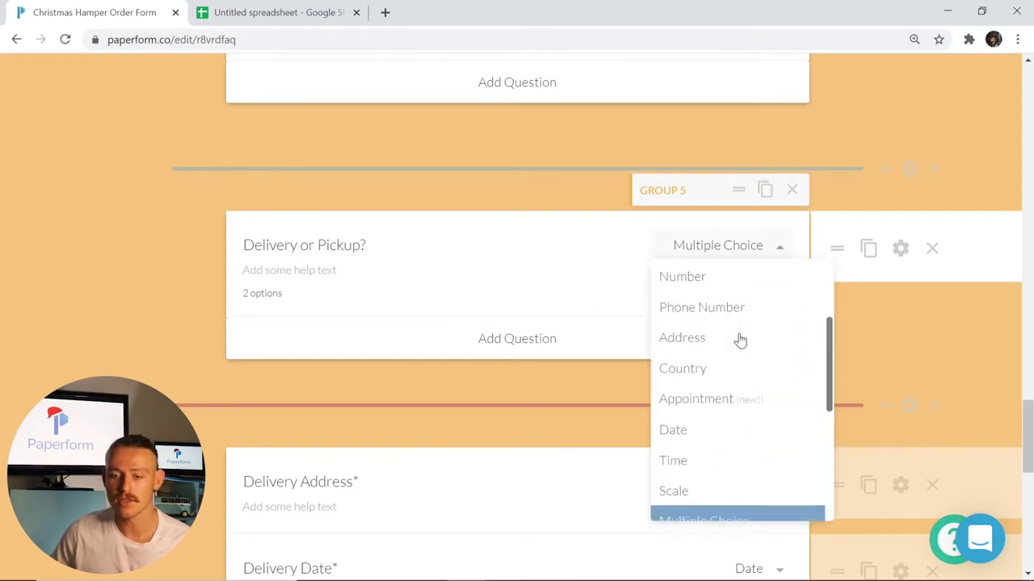
{"action": "left_click", "coordinate": [832, 279]}
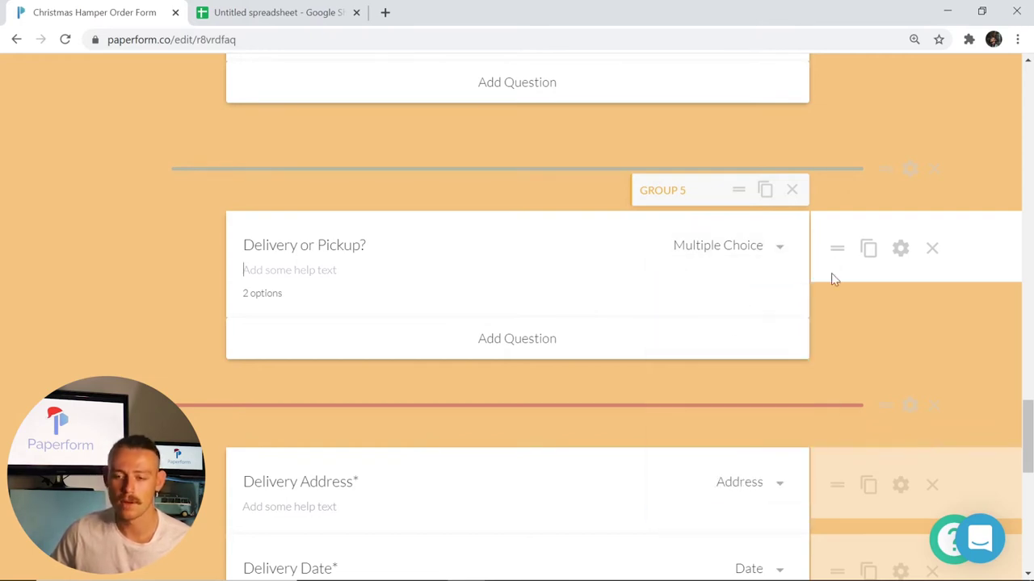
{"action": "left_click", "coordinate": [903, 252]}
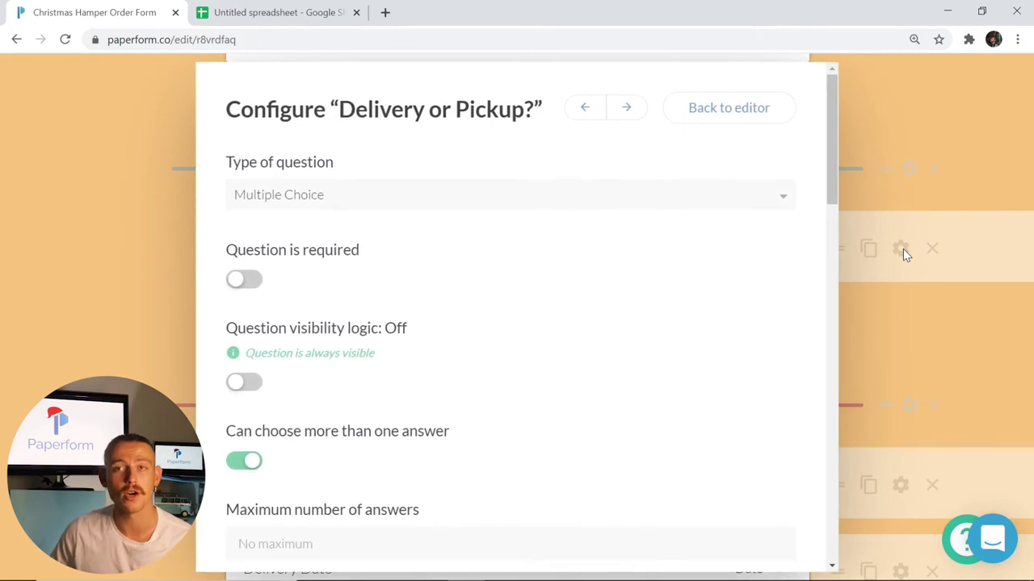
{"action": "scroll", "coordinate": [737, 272], "scroll_direction": "down", "scroll_amount": 4}
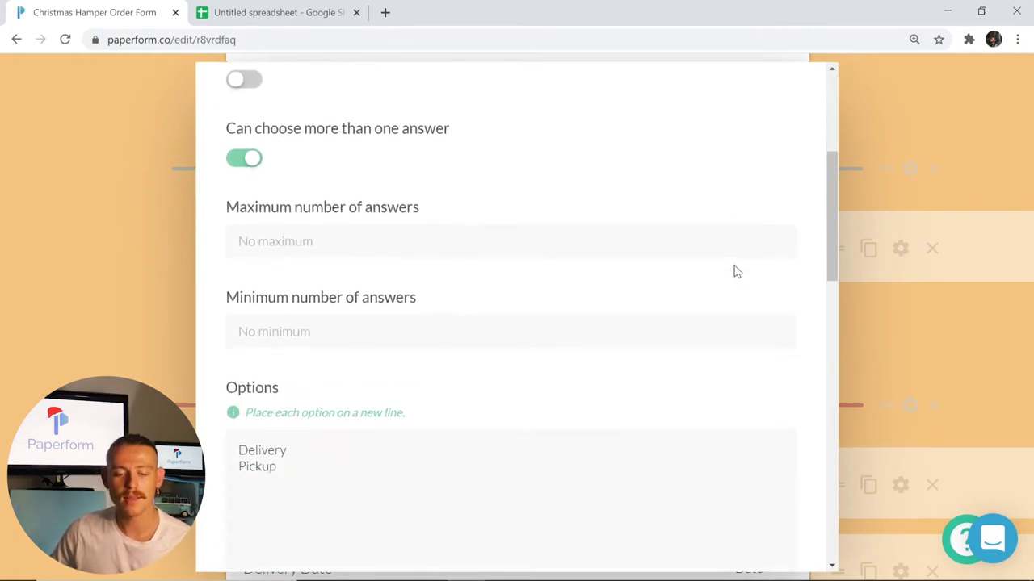
{"action": "scroll", "coordinate": [737, 271], "scroll_direction": "down", "scroll_amount": 2}
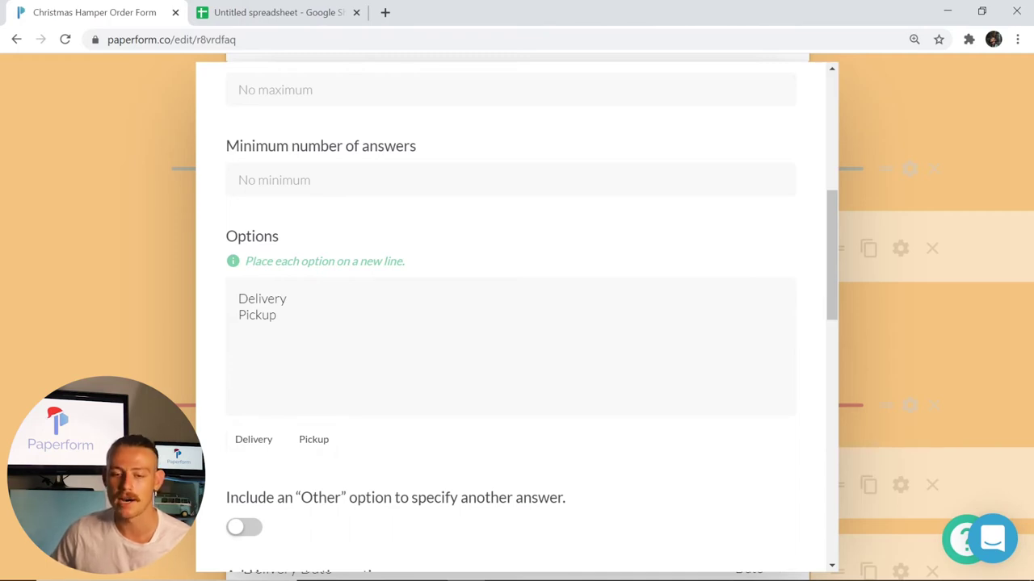
{"action": "left_click", "coordinate": [107, 314]}
{"action": "scroll", "coordinate": [496, 337], "scroll_direction": "down", "scroll_amount": 2}
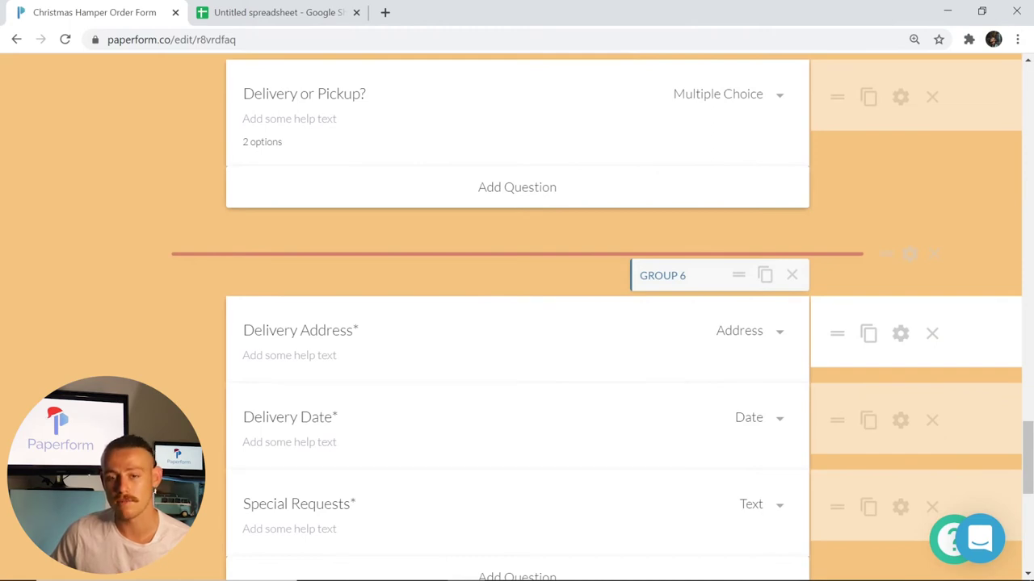
{"action": "scroll", "coordinate": [622, 332], "scroll_direction": "down", "scroll_amount": 1}
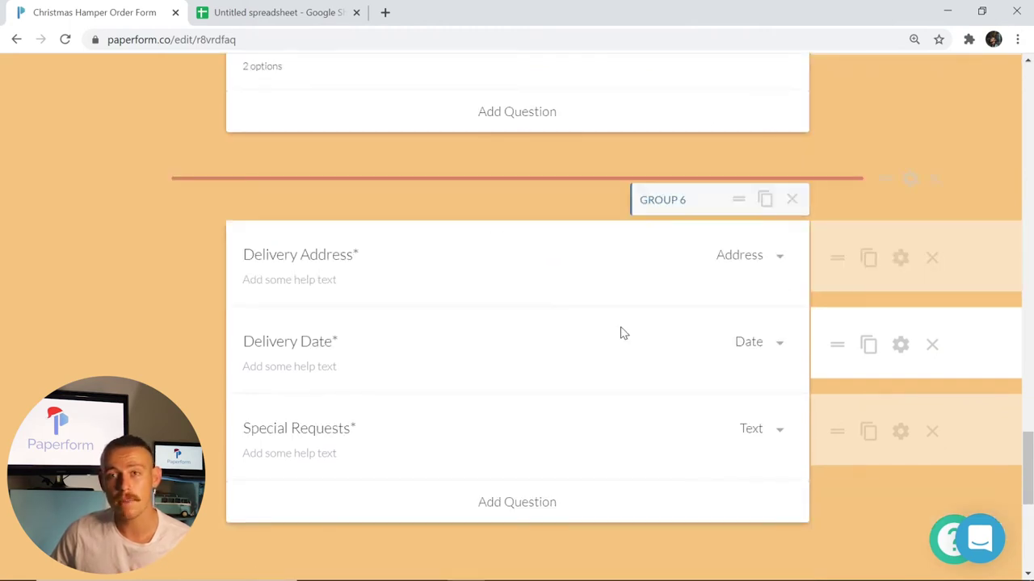
{"action": "scroll", "coordinate": [622, 332], "scroll_direction": "up", "scroll_amount": 2}
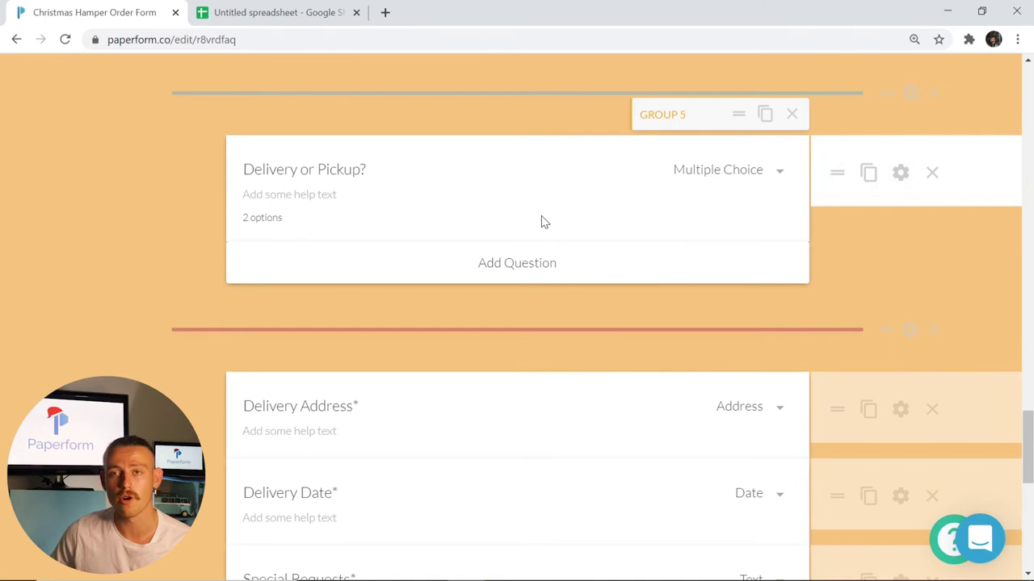
{"action": "scroll", "coordinate": [542, 220], "scroll_direction": "down", "scroll_amount": 1}
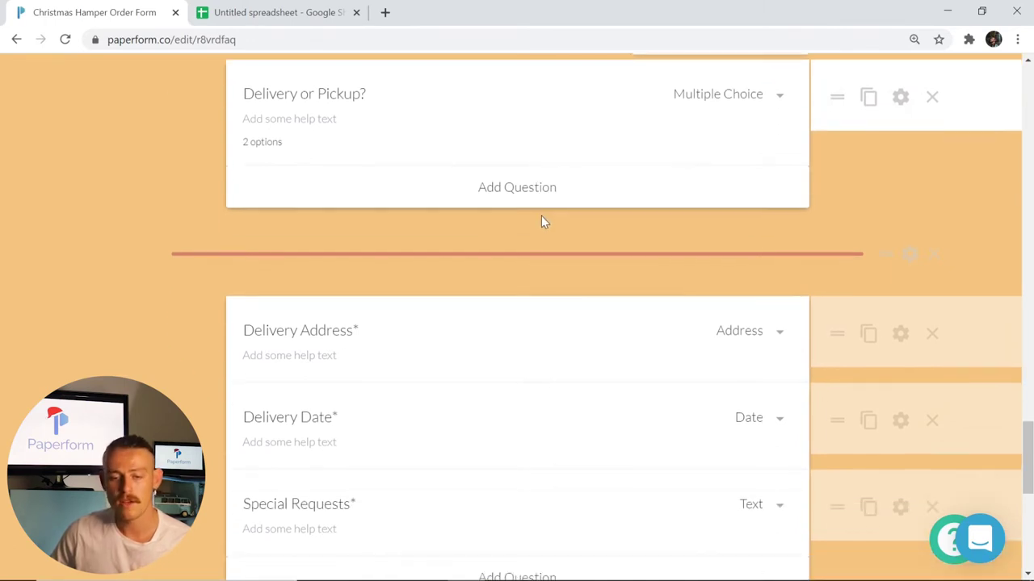
{"action": "scroll", "coordinate": [625, 272], "scroll_direction": "down", "scroll_amount": 2}
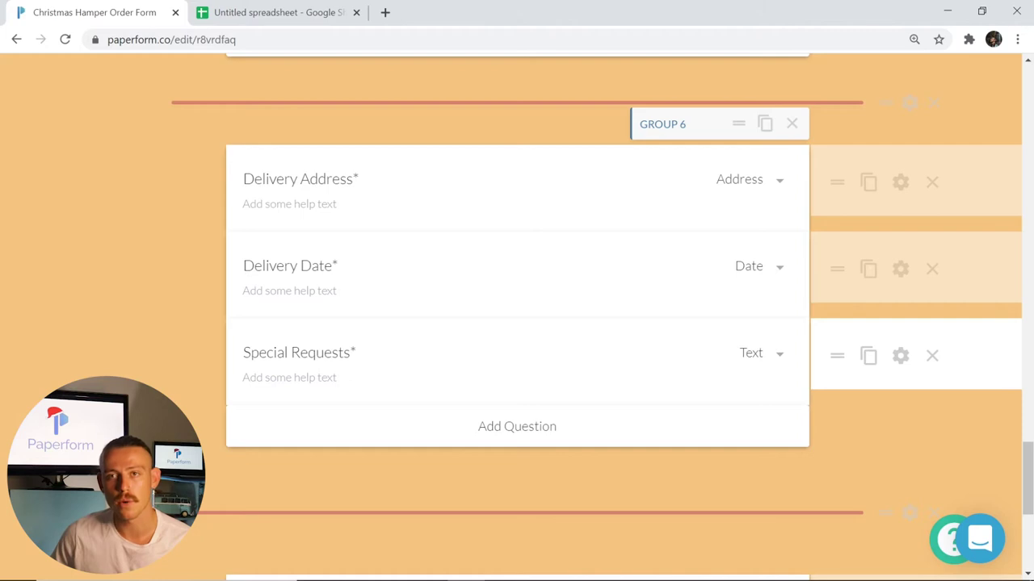
{"action": "scroll", "coordinate": [506, 360], "scroll_direction": "up", "scroll_amount": 1}
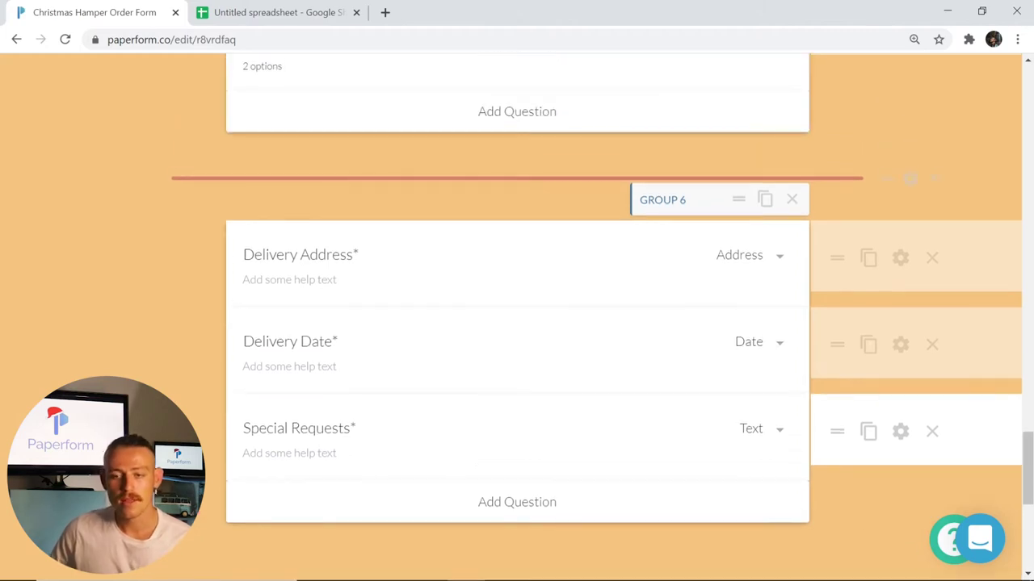
{"action": "left_click", "coordinate": [910, 177]}
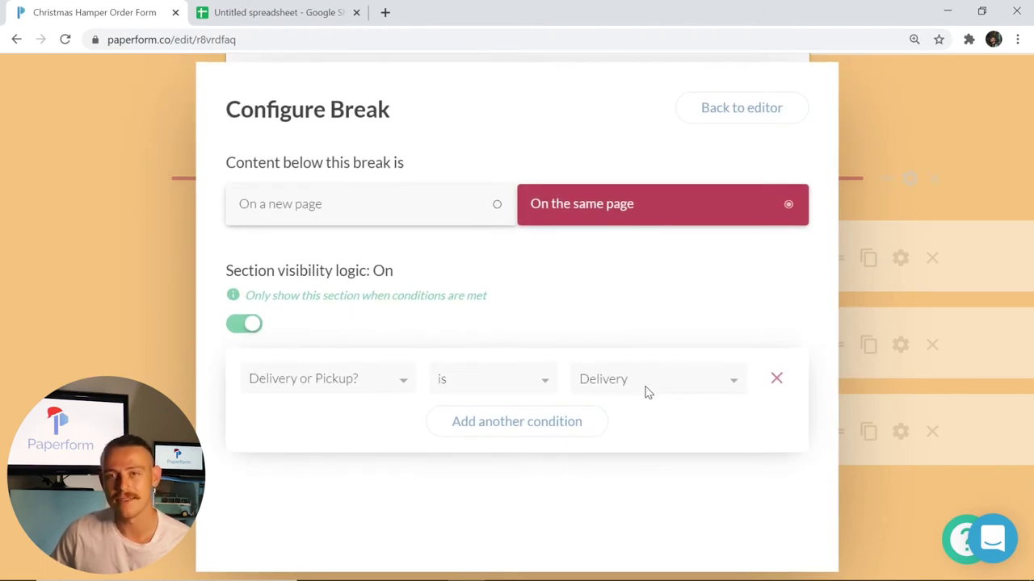
{"action": "left_click", "coordinate": [150, 357]}
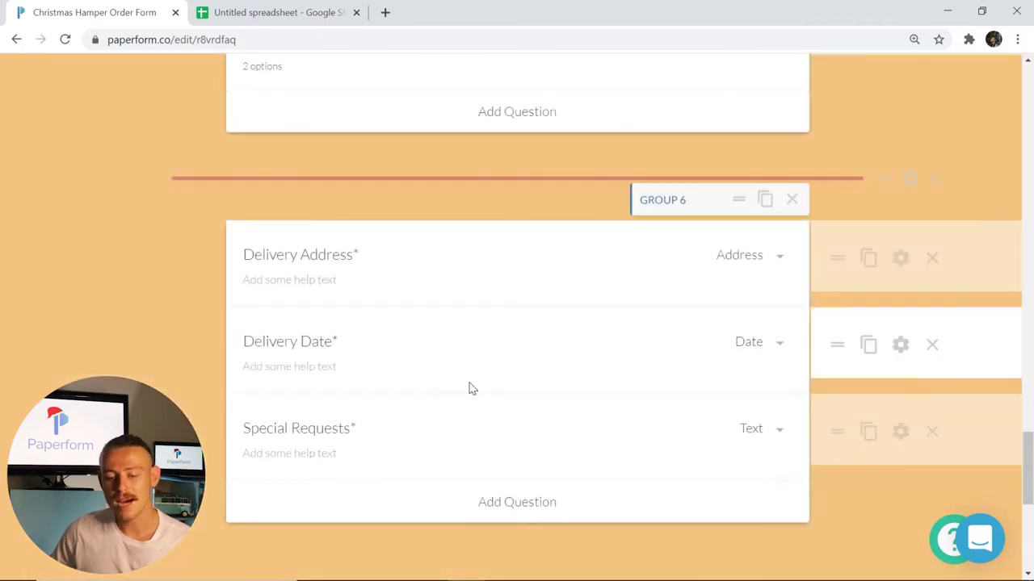
{"action": "scroll", "coordinate": [473, 389], "scroll_direction": "down", "scroll_amount": 4}
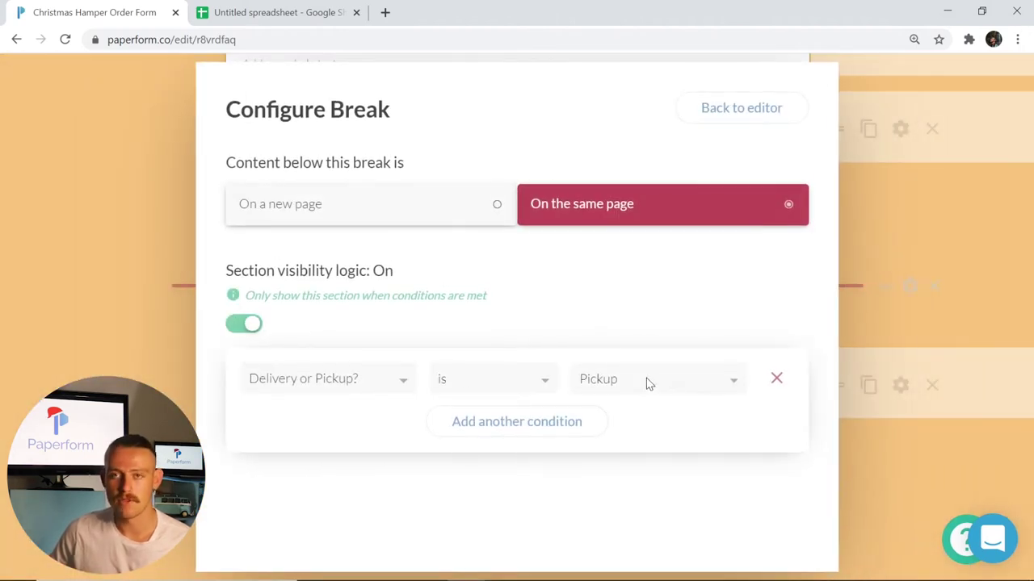
{"action": "left_click", "coordinate": [91, 350]}
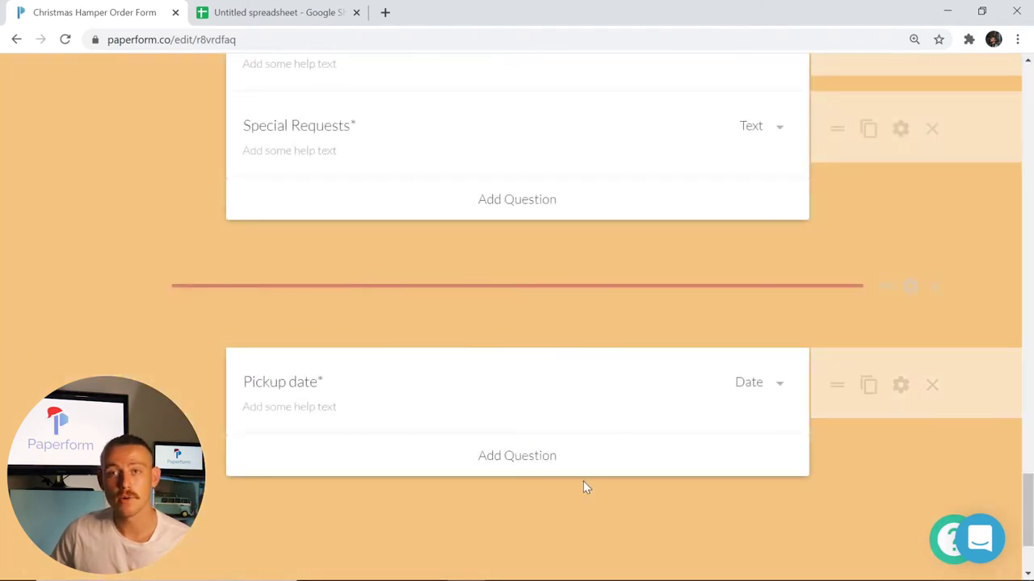
{"action": "scroll", "coordinate": [566, 488], "scroll_direction": "up", "scroll_amount": 5}
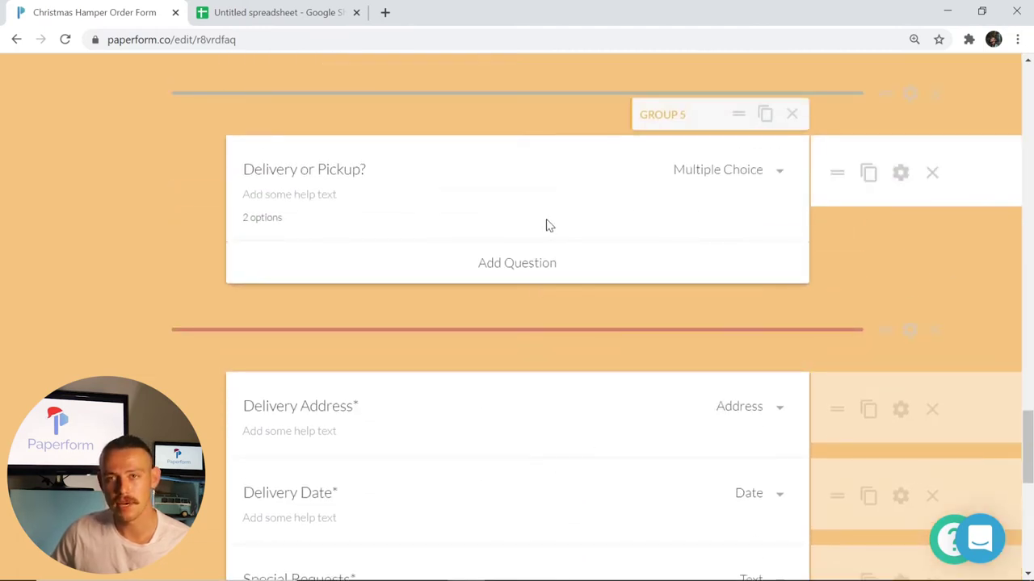
{"action": "scroll", "coordinate": [546, 225], "scroll_direction": "down", "scroll_amount": 2}
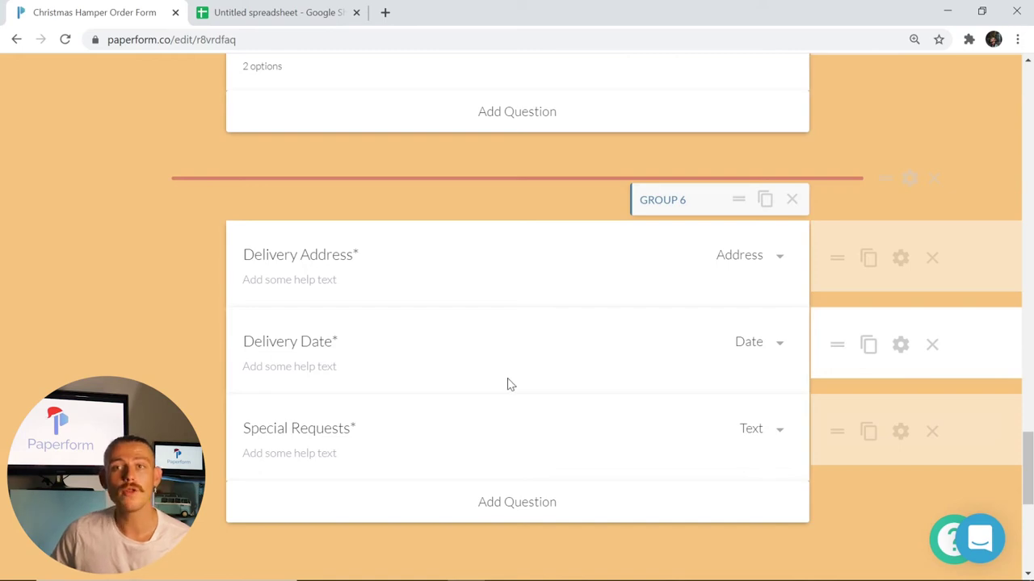
{"action": "scroll", "coordinate": [507, 384], "scroll_direction": "up", "scroll_amount": 2}
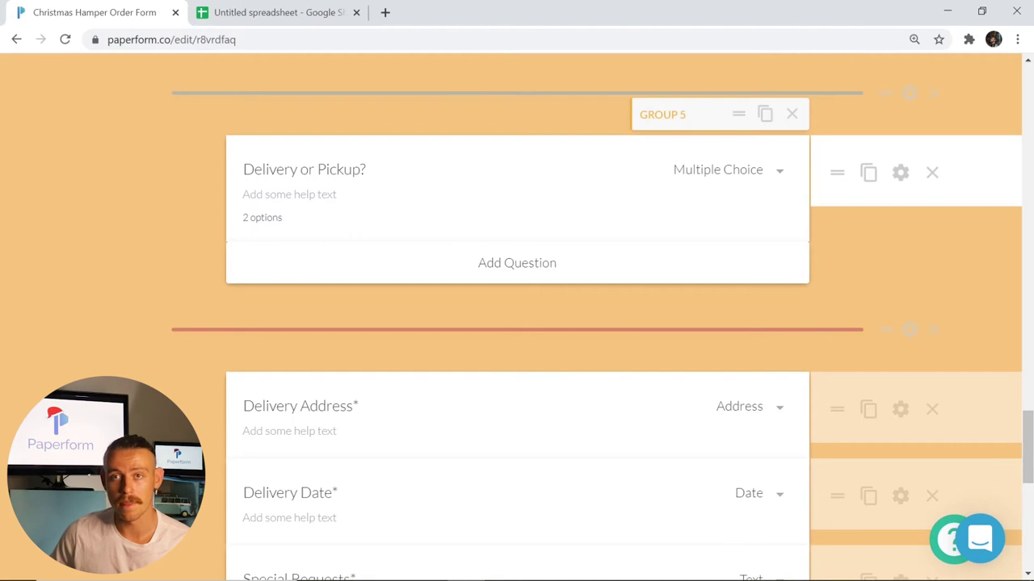
{"action": "scroll", "coordinate": [629, 298], "scroll_direction": "down", "scroll_amount": 8}
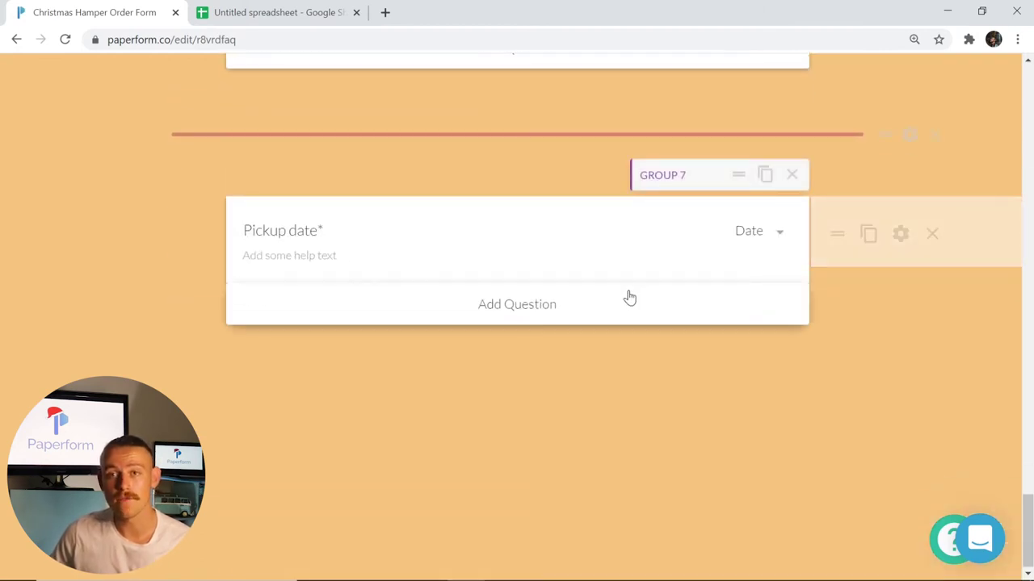
{"action": "scroll", "coordinate": [630, 297], "scroll_direction": "up", "scroll_amount": 20}
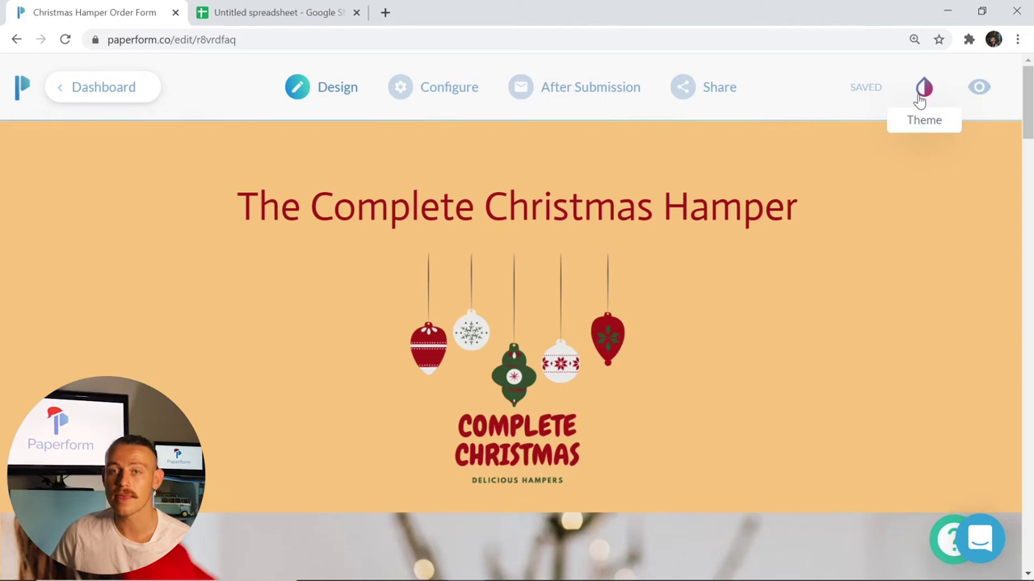
{"action": "left_click", "coordinate": [920, 89]}
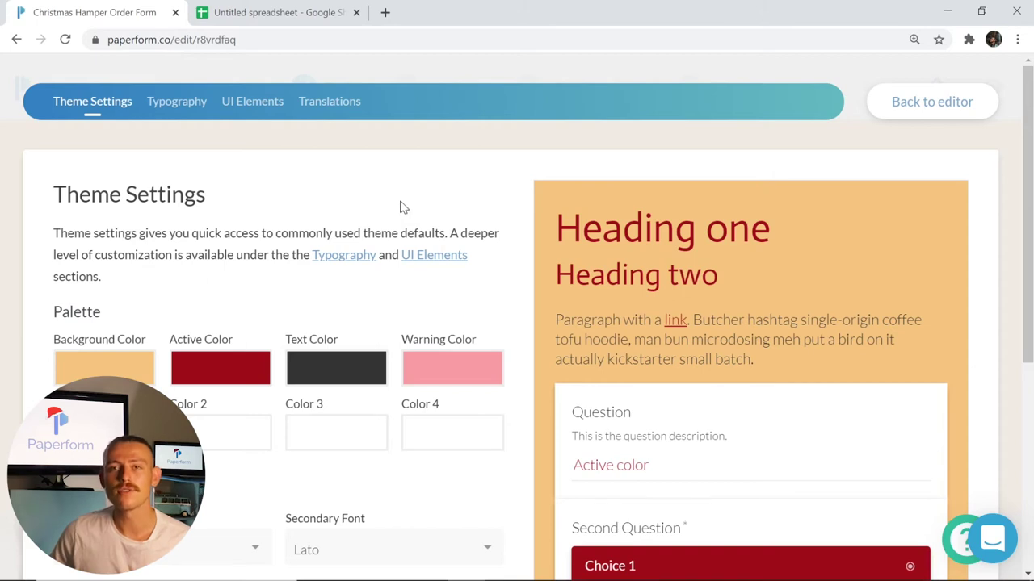
{"action": "scroll", "coordinate": [315, 252], "scroll_direction": "down", "scroll_amount": 2}
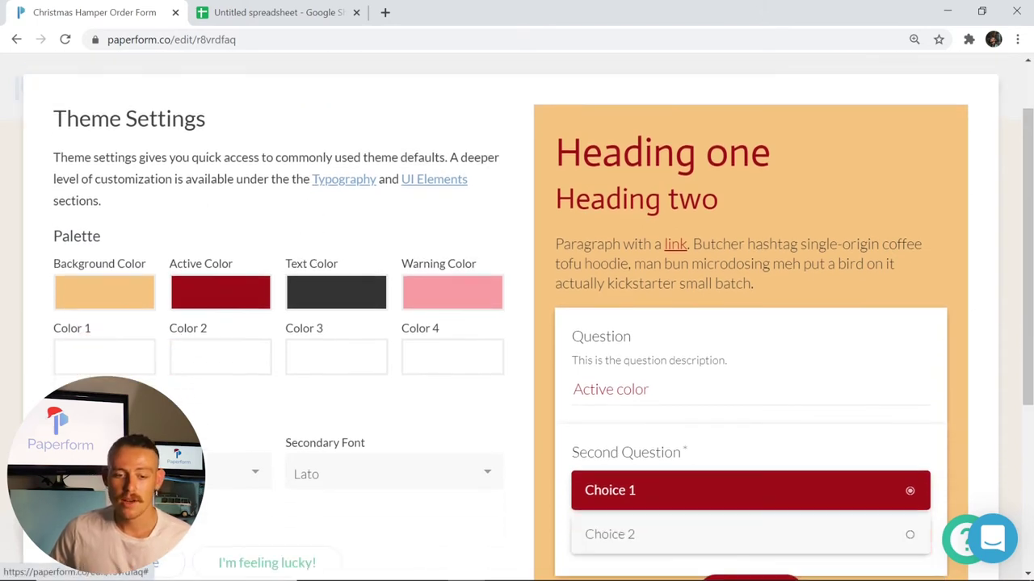
{"action": "scroll", "coordinate": [237, 179], "scroll_direction": "up", "scroll_amount": 2}
{"action": "left_click", "coordinate": [186, 107]}
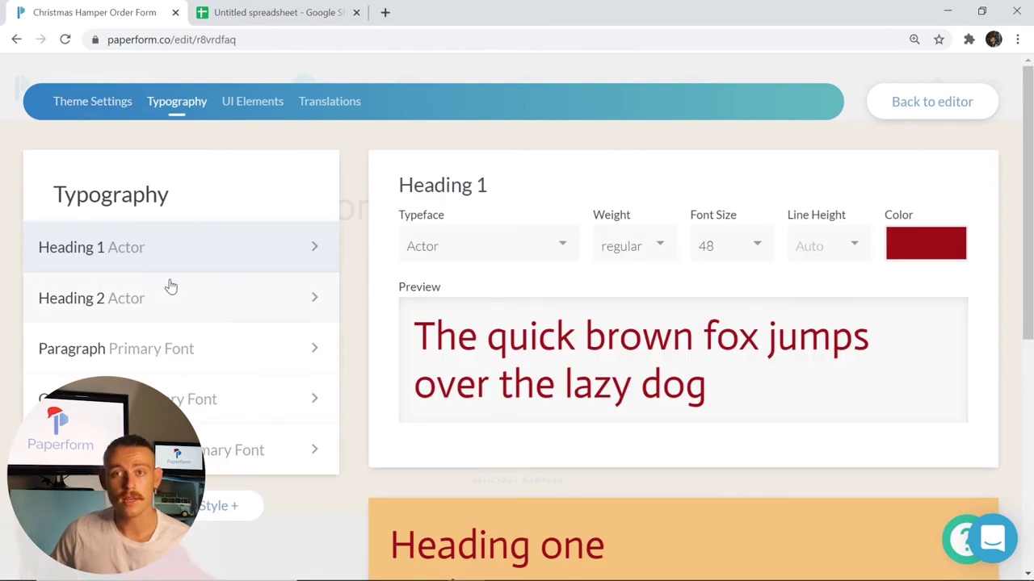
{"action": "left_click", "coordinate": [254, 102]}
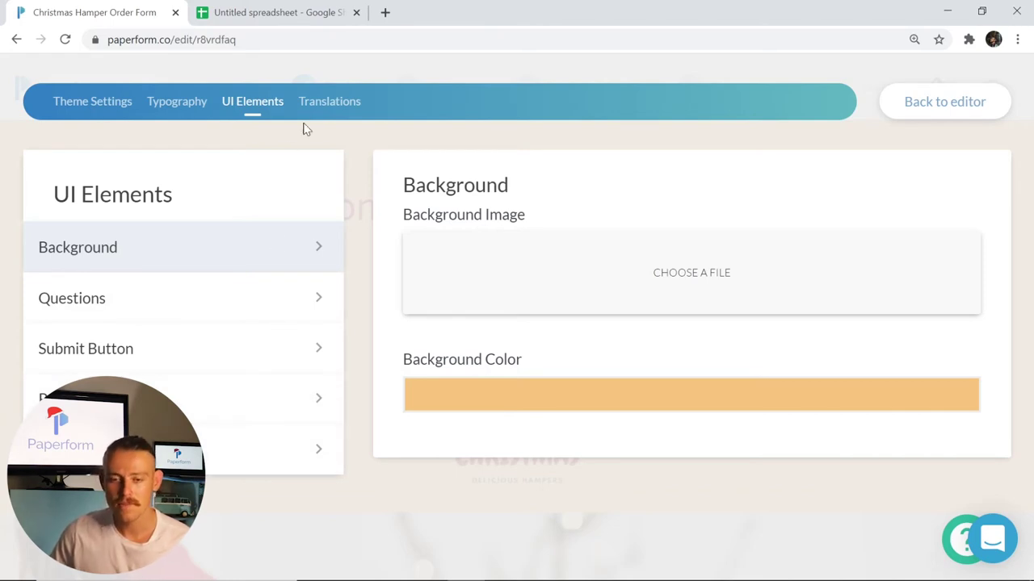
{"action": "left_click", "coordinate": [325, 107]}
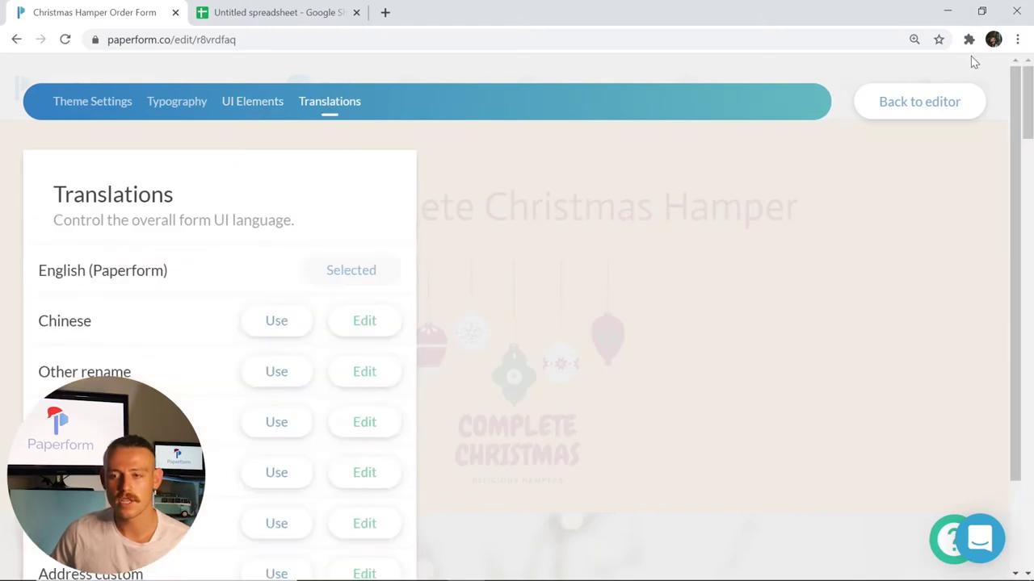
{"action": "left_click", "coordinate": [941, 101]}
Scroll down through the Most Popular Christmas Hampers and Something For Her product sections.
{"action": "scroll", "coordinate": [923, 142], "scroll_direction": "down", "scroll_amount": 2}
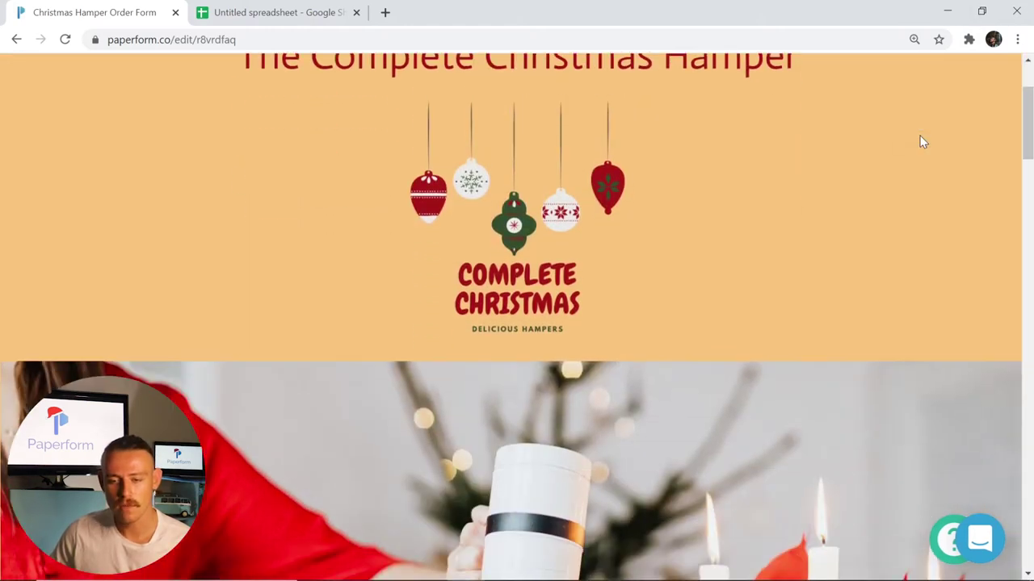
{"action": "scroll", "coordinate": [861, 184], "scroll_direction": "down", "scroll_amount": 2}
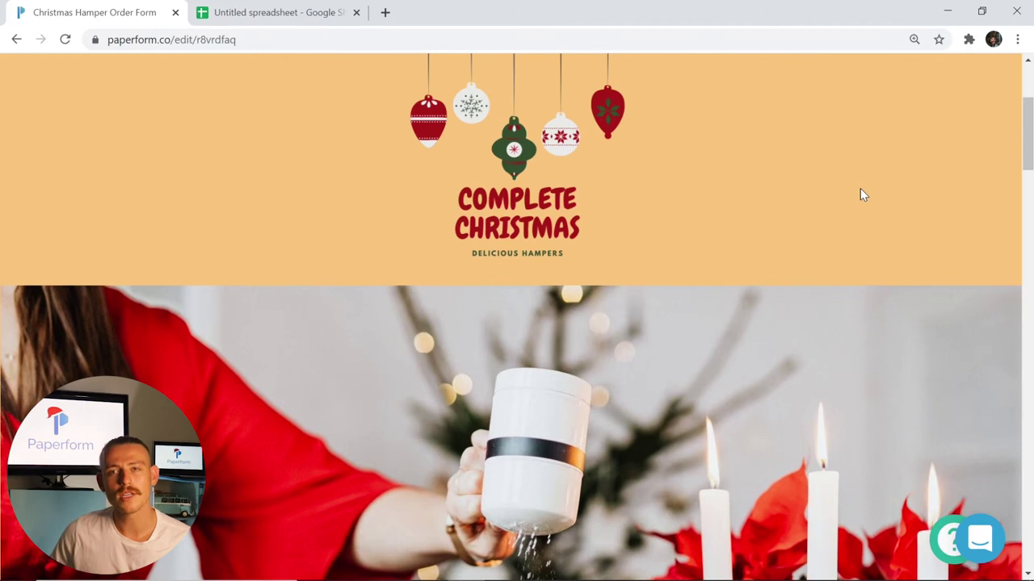
{"action": "scroll", "coordinate": [860, 193], "scroll_direction": "down", "scroll_amount": 1}
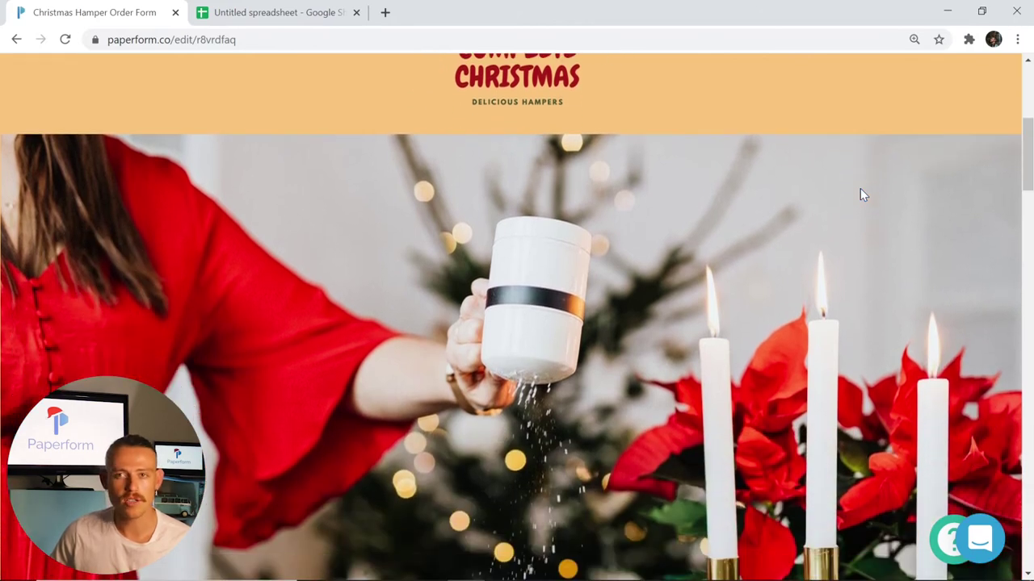
{"action": "scroll", "coordinate": [816, 213], "scroll_direction": "down", "scroll_amount": 5}
{"action": "scroll", "coordinate": [815, 214], "scroll_direction": "down", "scroll_amount": 4}
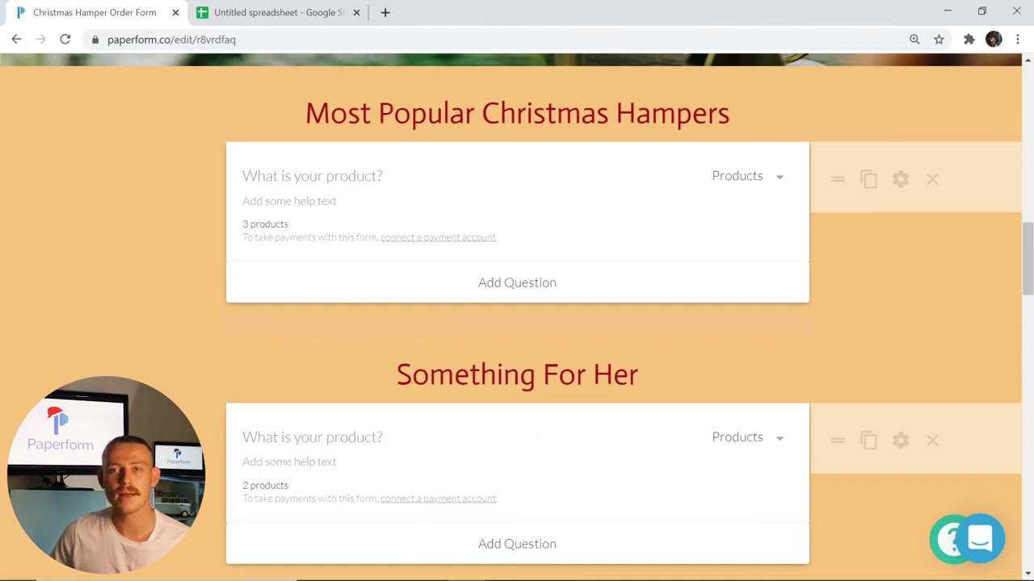
Rename the untitled spreadsheet to 'Christmas Hamper'.
{"action": "left_click", "coordinate": [300, 10]}
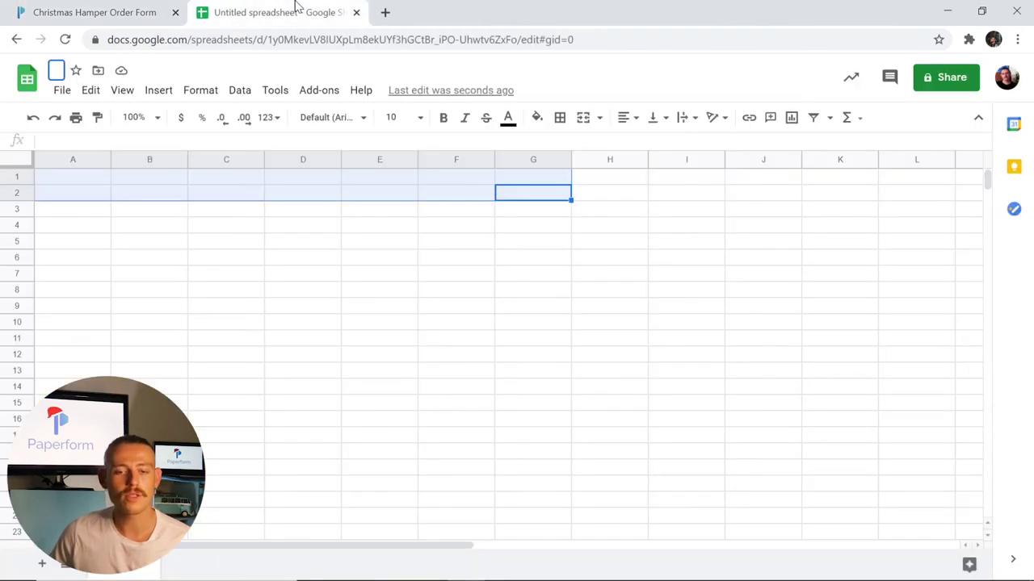
{"action": "left_click", "coordinate": [118, 70]}
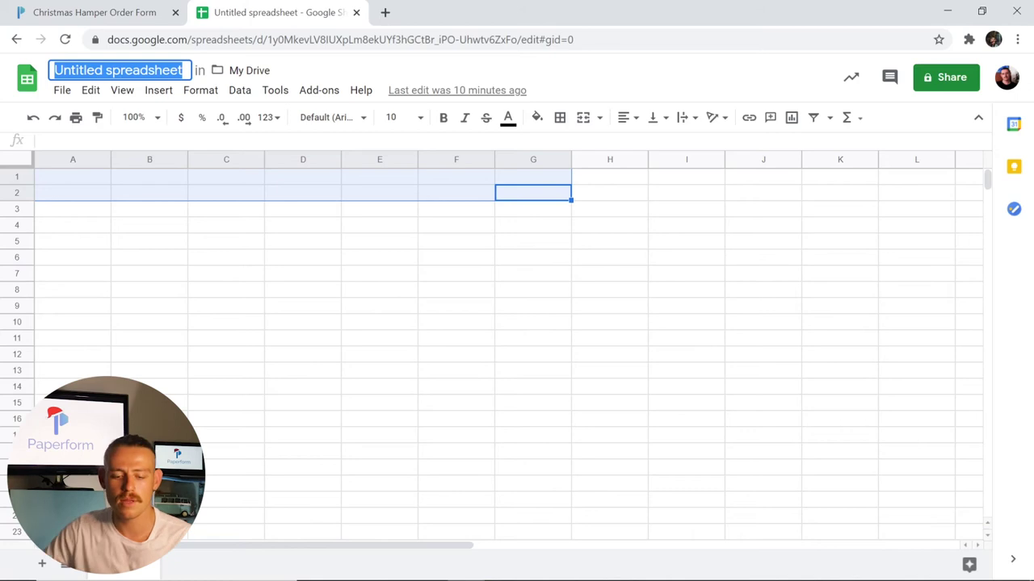
{"action": "type", "text": "Christmas Hamper"}
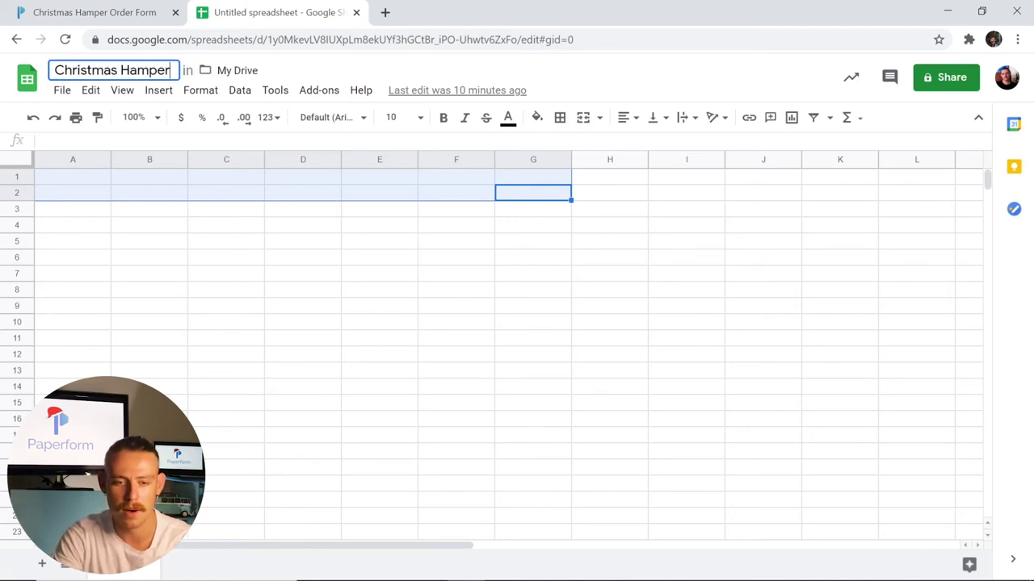
{"action": "left_click", "coordinate": [274, 273]}
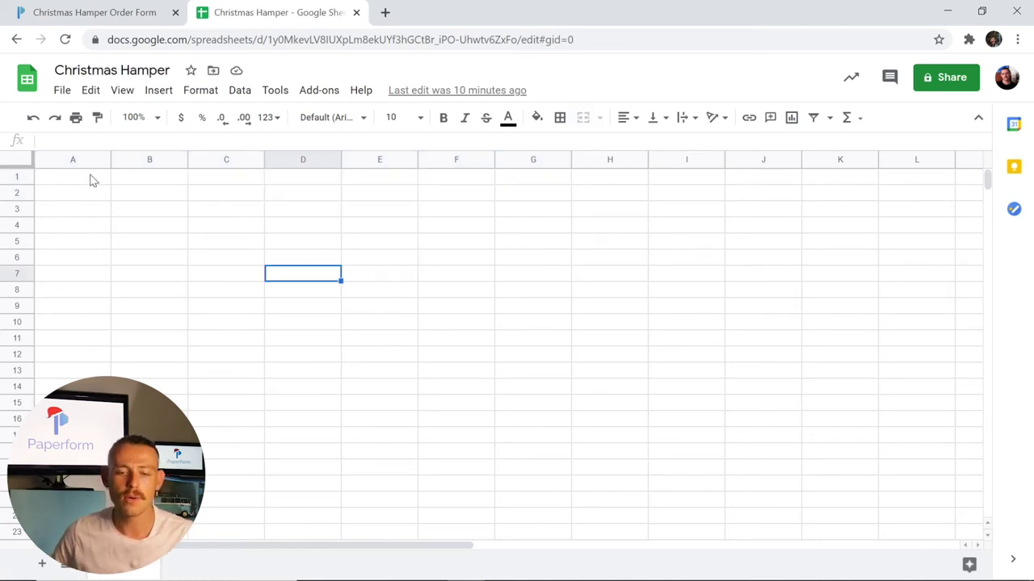
Enter the headings Name, Email and Product in cells A1, B1 and C1.
{"action": "left_click", "coordinate": [93, 179]}
{"action": "type", "text": "Name"}
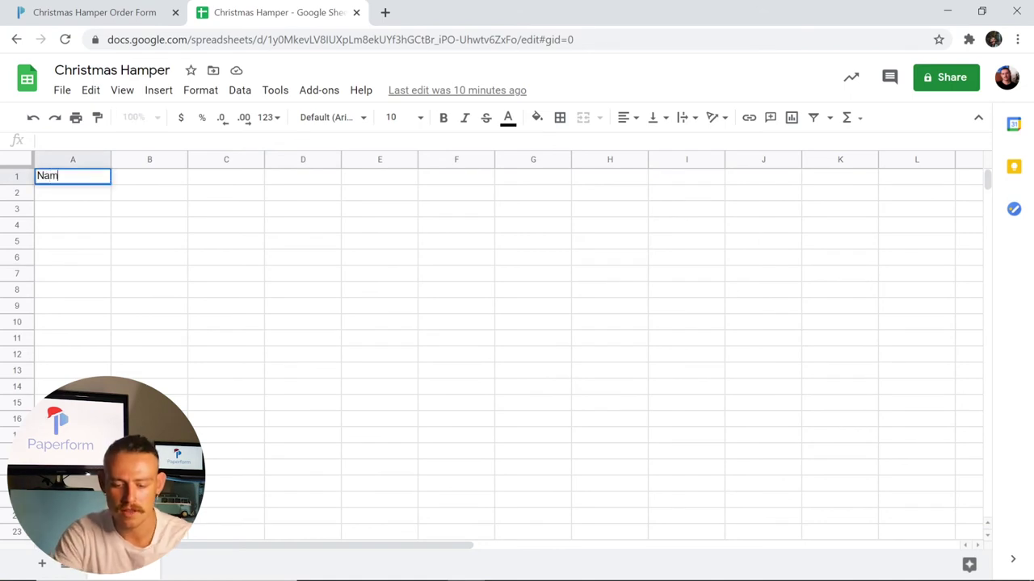
{"action": "key", "text": "Tab"}
{"action": "type", "text": "Email"}
{"action": "key", "text": "Tab"}
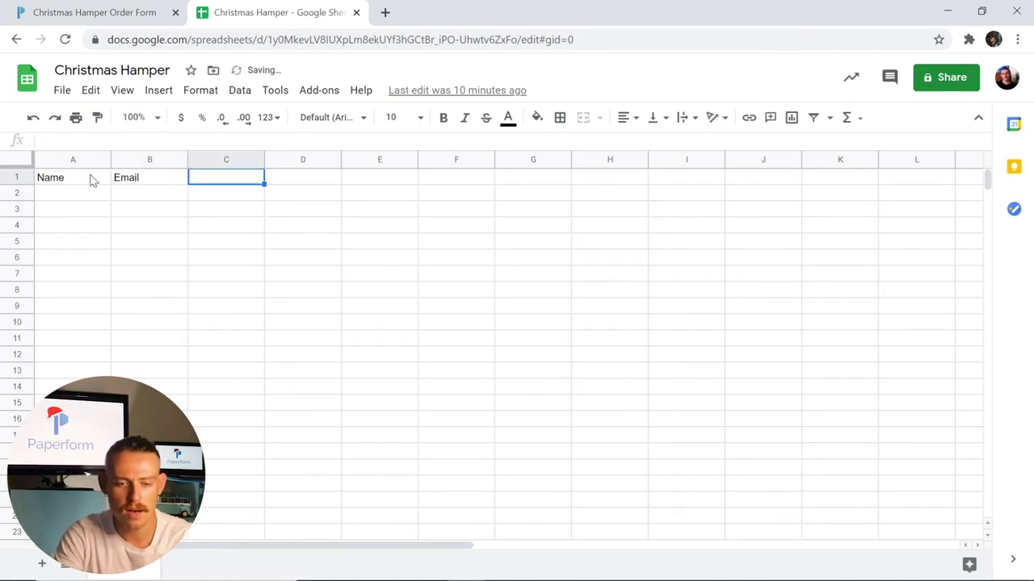
{"action": "type", "text": "Product"}
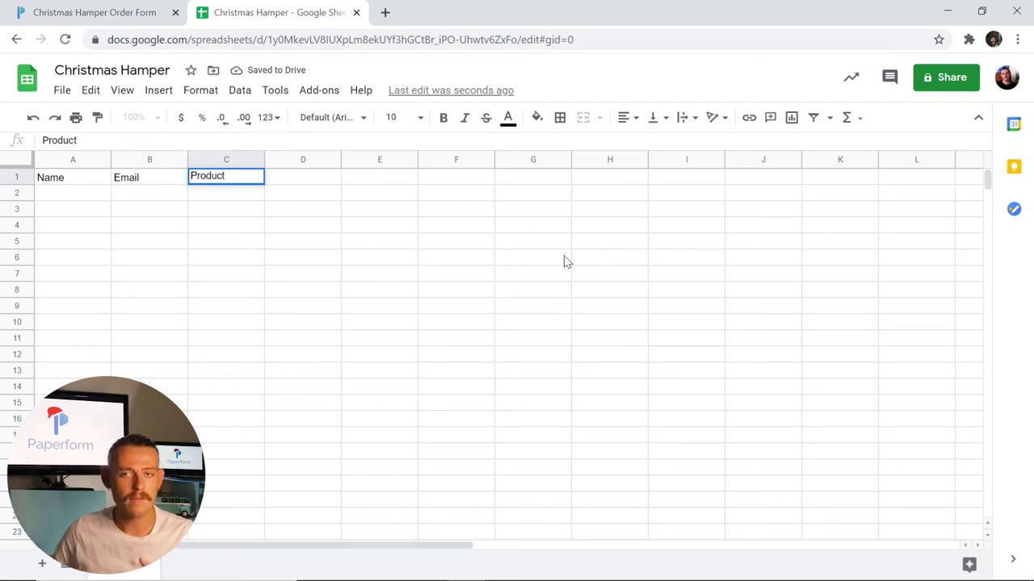
{"action": "left_click", "coordinate": [563, 258]}
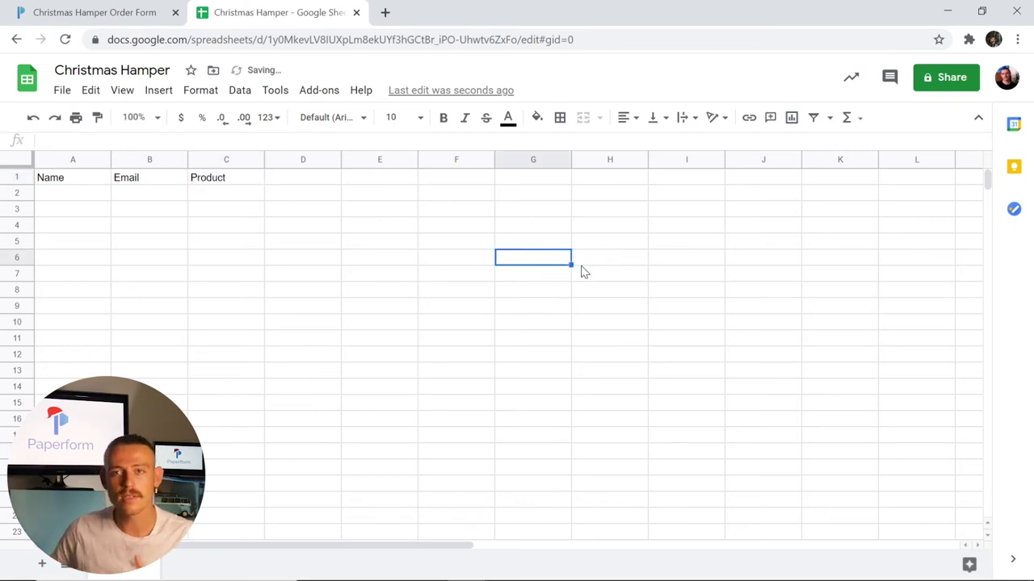
Add a Google Sheets 'Add Row to Sheet' integration under Integrations & Webhooks.
{"action": "left_click", "coordinate": [135, 10]}
{"action": "scroll", "coordinate": [683, 299], "scroll_direction": "up", "scroll_amount": 15}
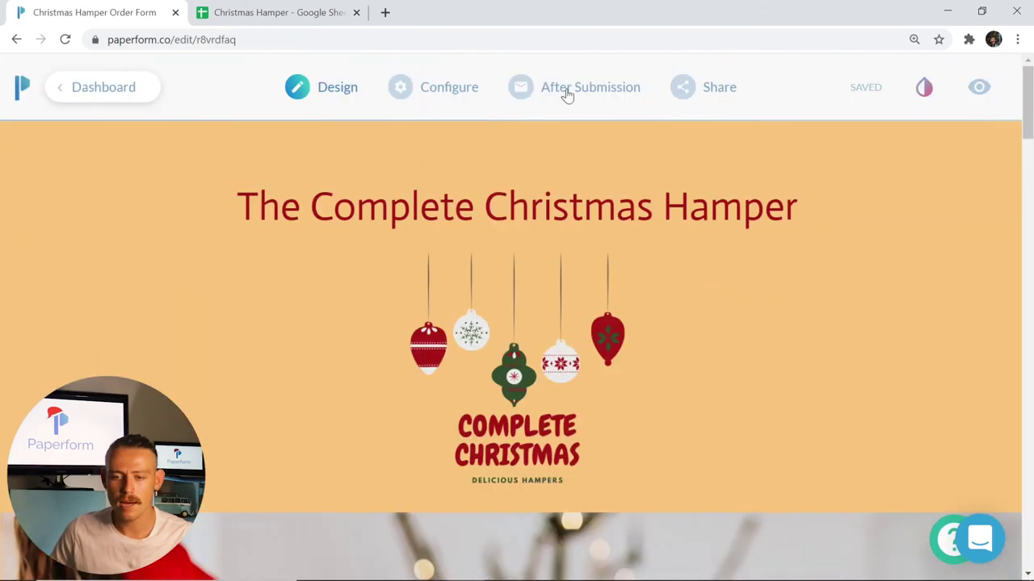
{"action": "mouse_move", "coordinate": [568, 91]}
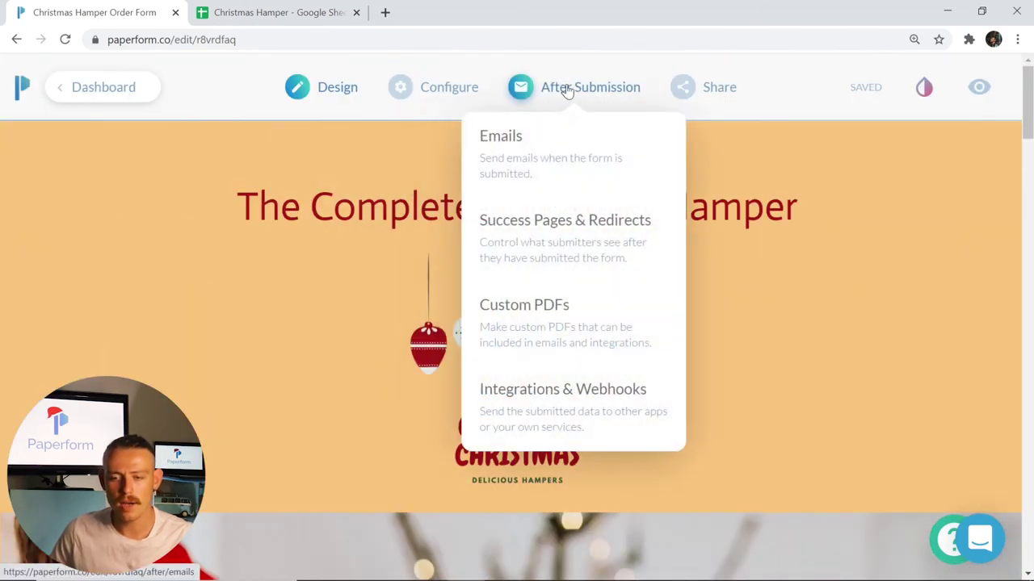
{"action": "left_click", "coordinate": [573, 397]}
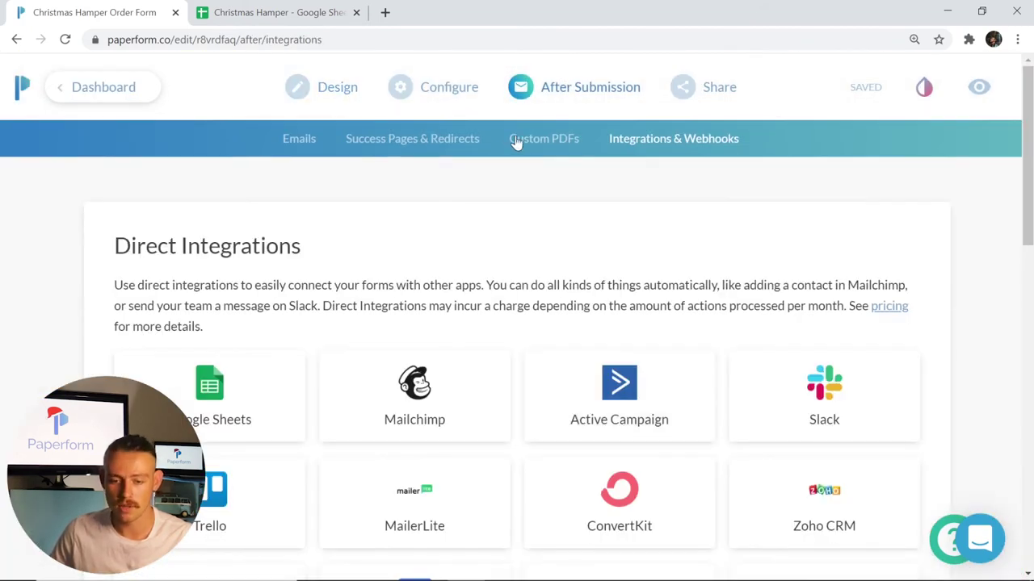
{"action": "left_click", "coordinate": [217, 393]}
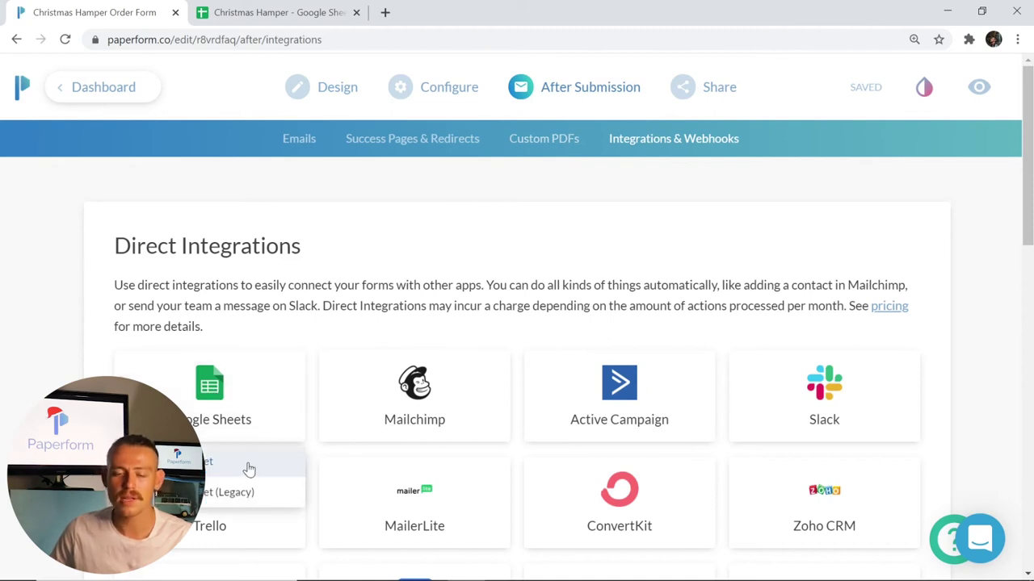
{"action": "left_click", "coordinate": [247, 467]}
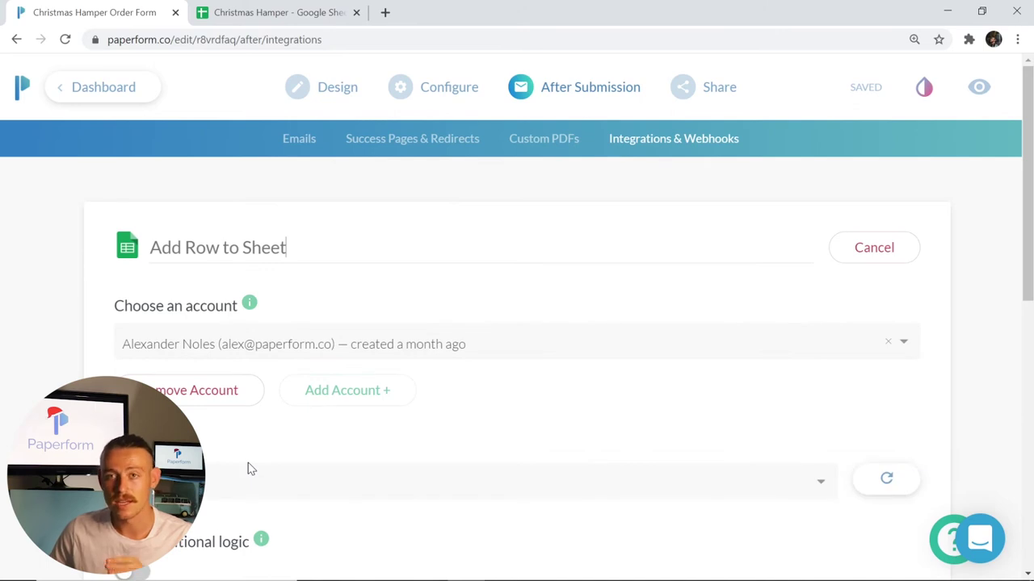
Point the integration at the Christmas Hamper spreadsheet, worksheet Sheet1.
{"action": "scroll", "coordinate": [316, 352], "scroll_direction": "down", "scroll_amount": 1}
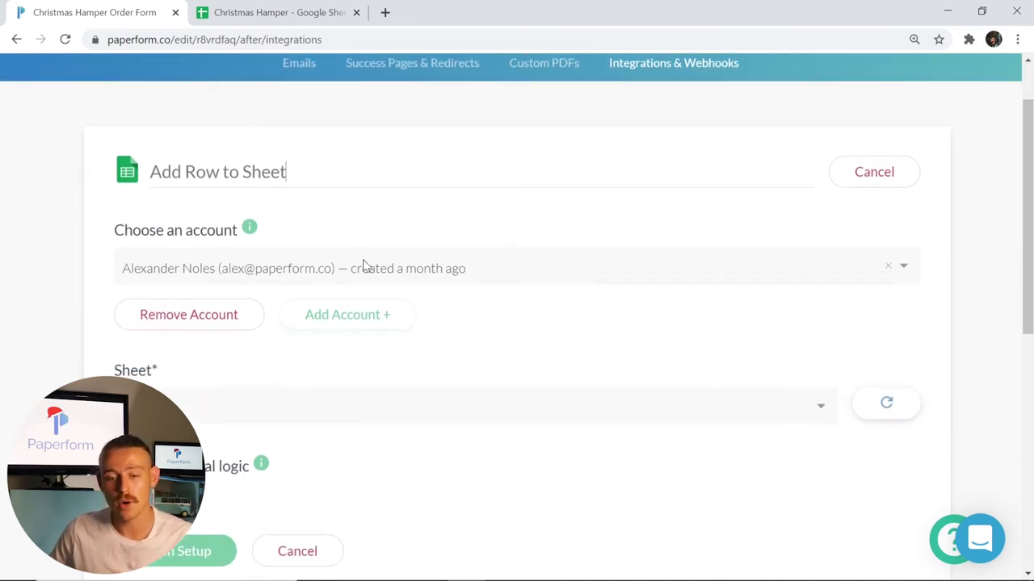
{"action": "scroll", "coordinate": [364, 372], "scroll_direction": "down", "scroll_amount": 2}
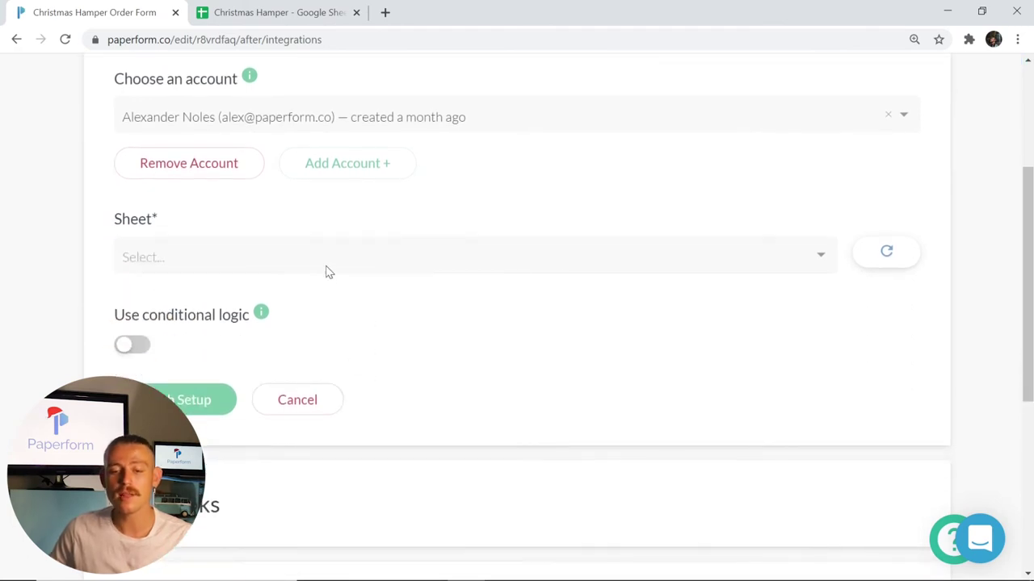
{"action": "left_click", "coordinate": [326, 272]}
{"action": "left_click", "coordinate": [271, 297]}
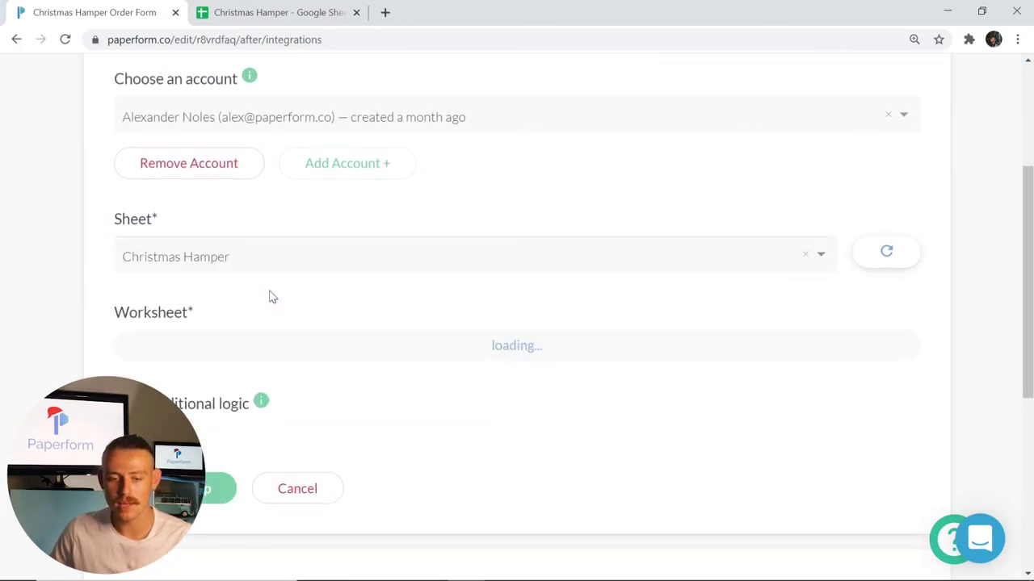
{"action": "left_click", "coordinate": [275, 350]}
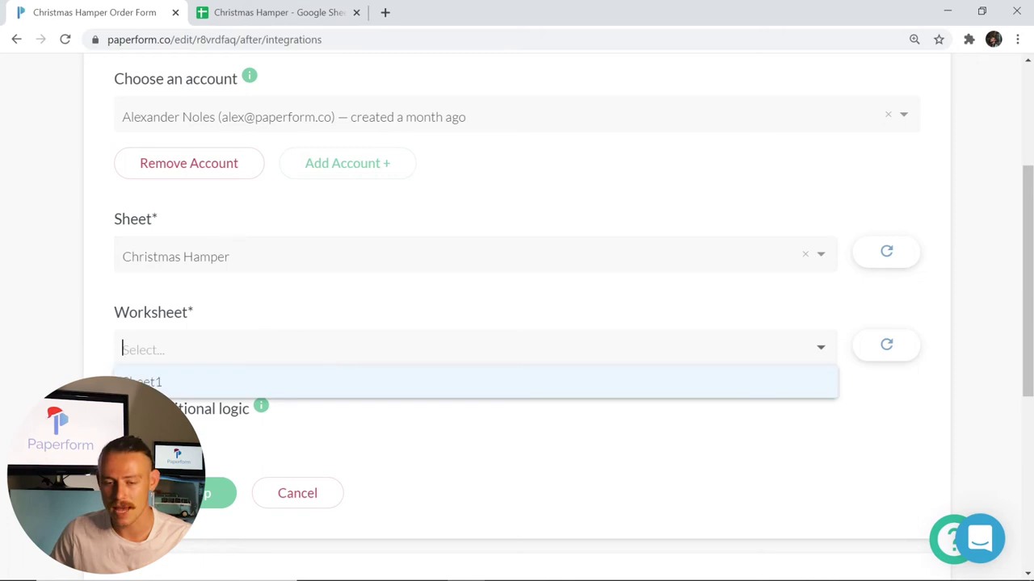
{"action": "left_click", "coordinate": [242, 381]}
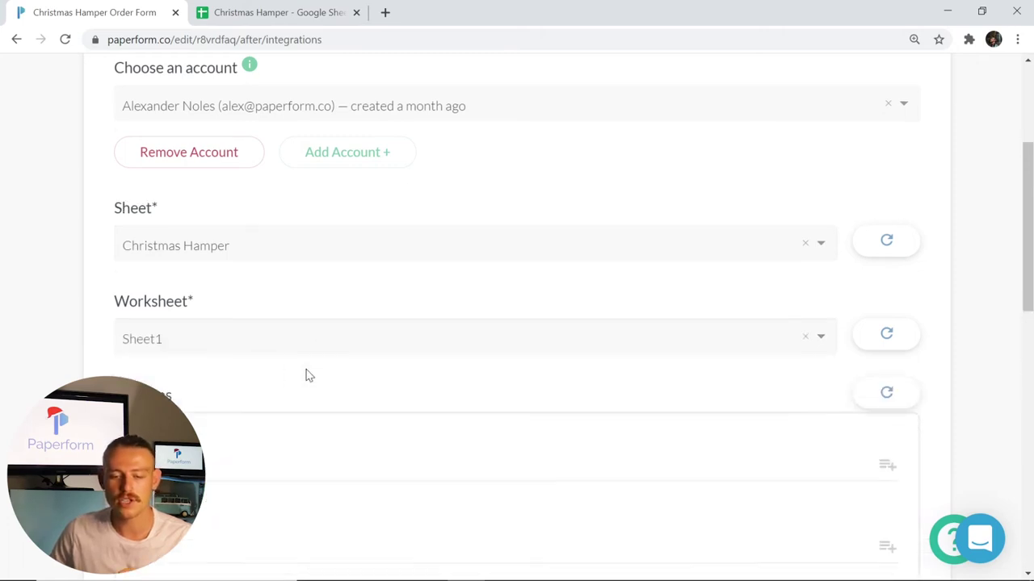
Map the Name column to the Sender name answer and Email to the Email answer.
{"action": "scroll", "coordinate": [306, 375], "scroll_direction": "down", "scroll_amount": 3}
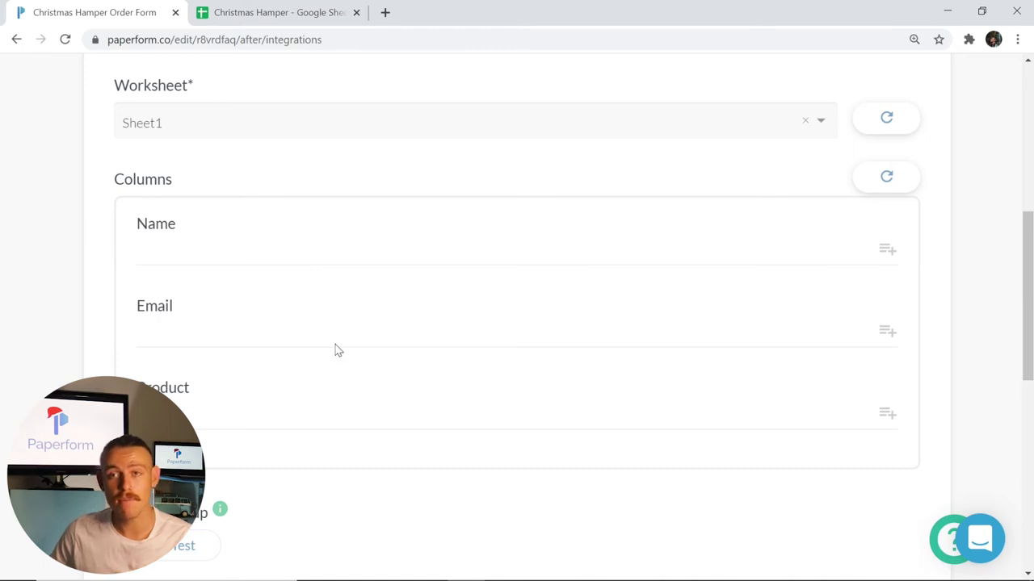
{"action": "left_click", "coordinate": [323, 251]}
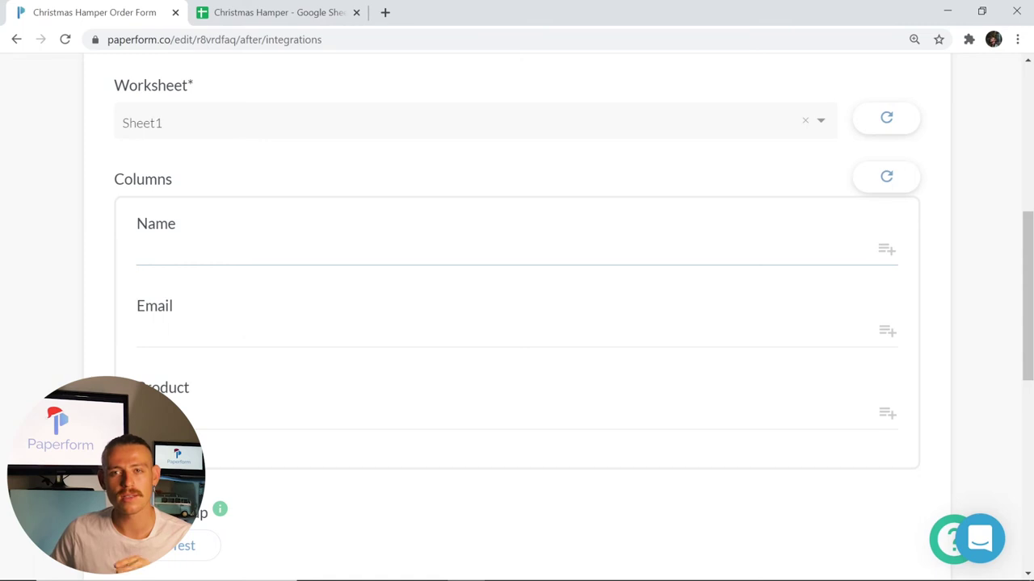
{"action": "left_click", "coordinate": [886, 252]}
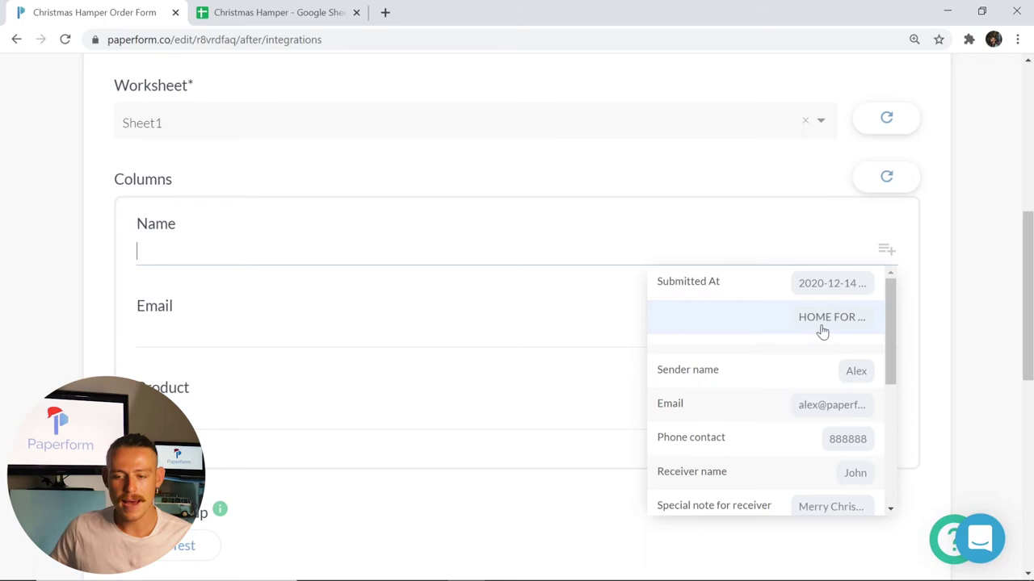
{"action": "left_click", "coordinate": [774, 370]}
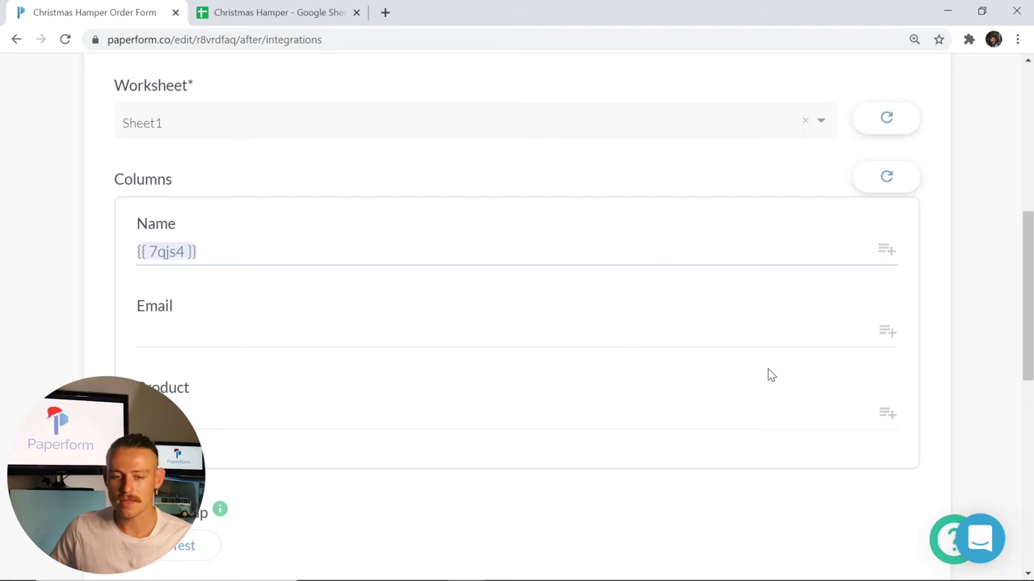
{"action": "left_click", "coordinate": [892, 340]}
{"action": "left_click", "coordinate": [751, 493]}
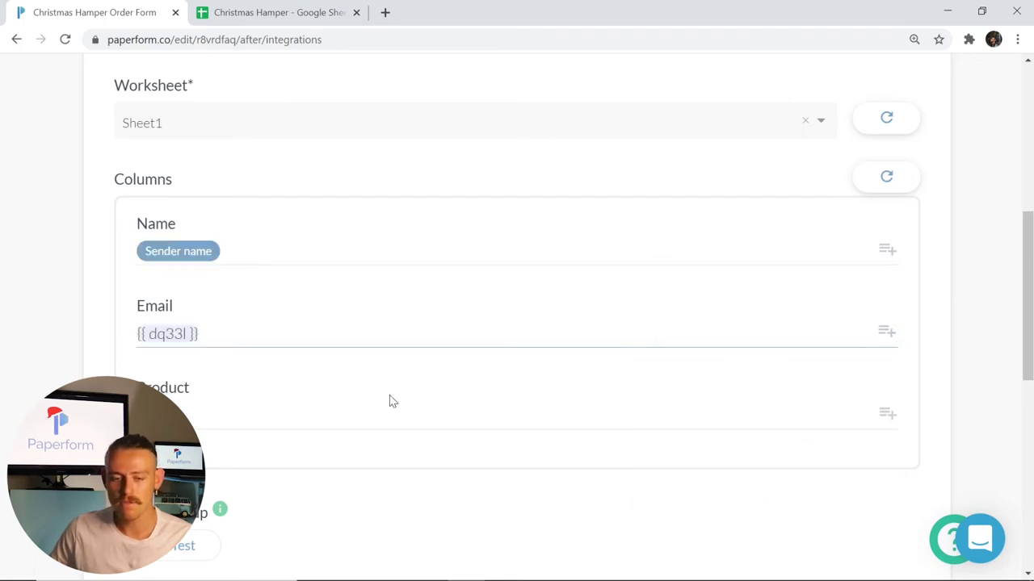
Map three hamper product answers into the Product column.
{"action": "scroll", "coordinate": [362, 421], "scroll_direction": "down", "scroll_amount": 1}
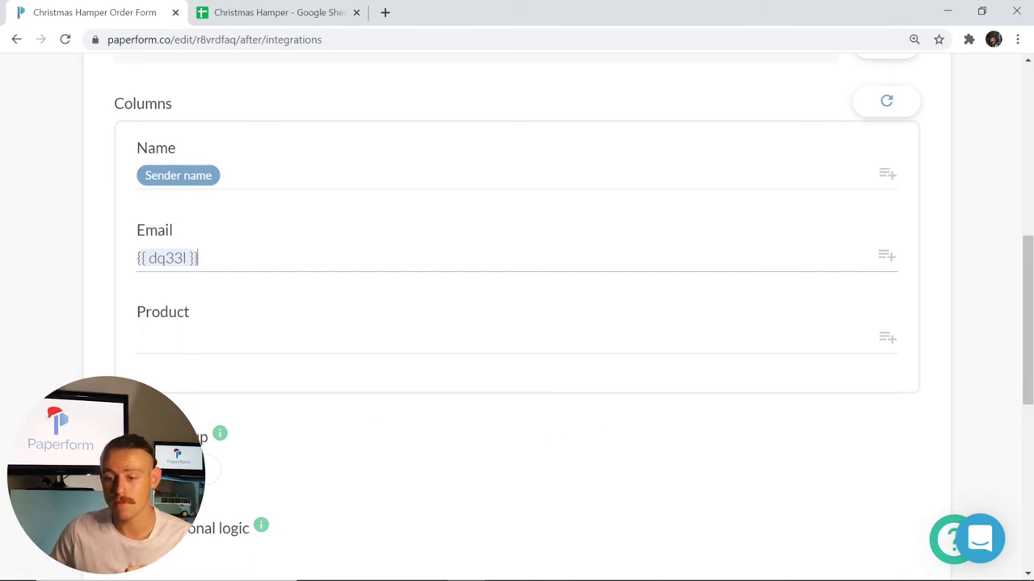
{"action": "left_click", "coordinate": [886, 339]}
{"action": "scroll", "coordinate": [808, 391], "scroll_direction": "up", "scroll_amount": 1}
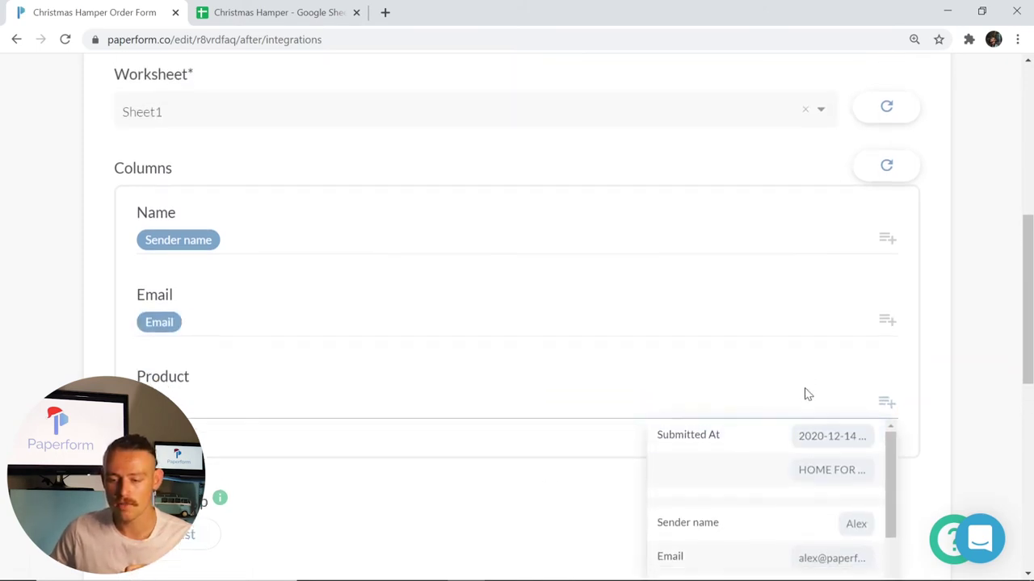
{"action": "scroll", "coordinate": [807, 391], "scroll_direction": "down", "scroll_amount": 6}
{"action": "scroll", "coordinate": [838, 276], "scroll_direction": "up", "scroll_amount": 6}
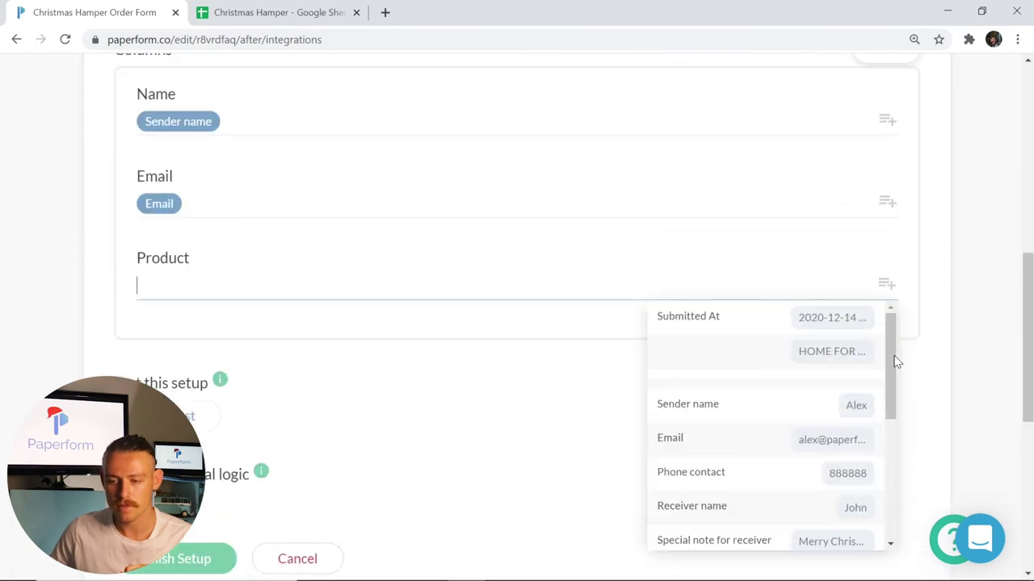
{"action": "scroll", "coordinate": [889, 411], "scroll_direction": "down", "scroll_amount": 5}
{"action": "scroll", "coordinate": [866, 346], "scroll_direction": "up", "scroll_amount": 3}
{"action": "scroll", "coordinate": [865, 347], "scroll_direction": "up", "scroll_amount": 2}
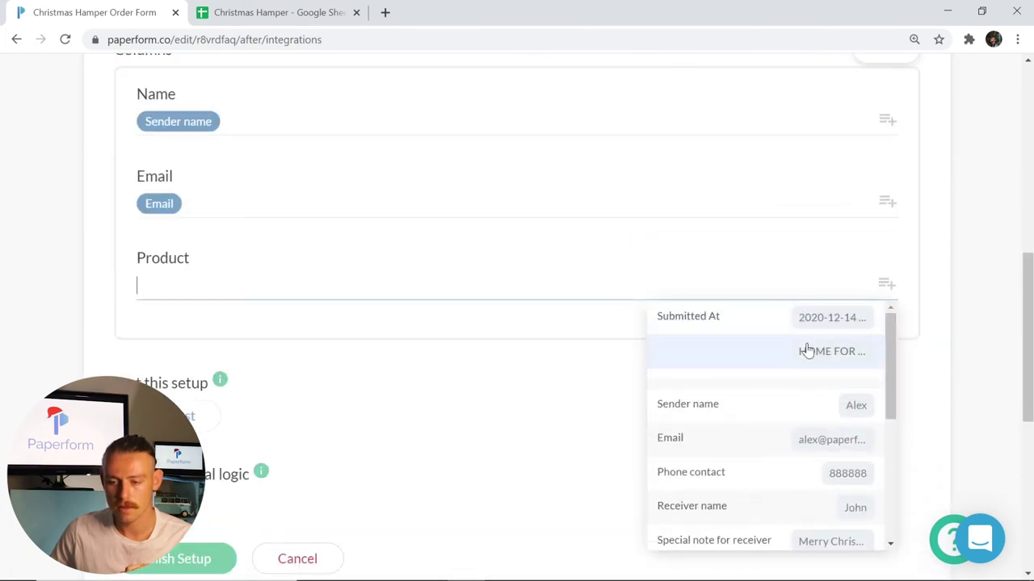
{"action": "left_click", "coordinate": [756, 363]}
{"action": "left_click", "coordinate": [886, 283]}
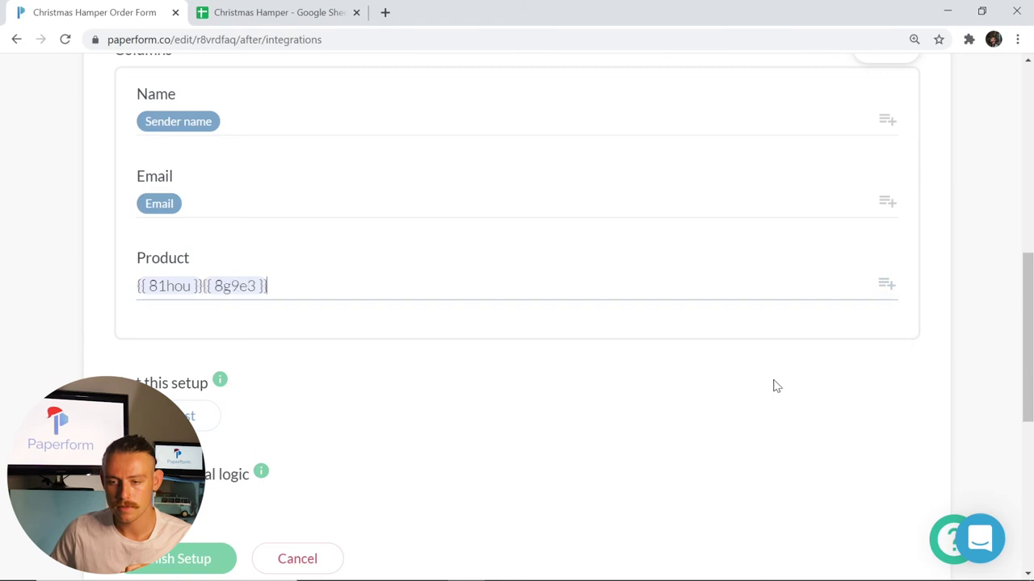
{"action": "left_click", "coordinate": [887, 284]}
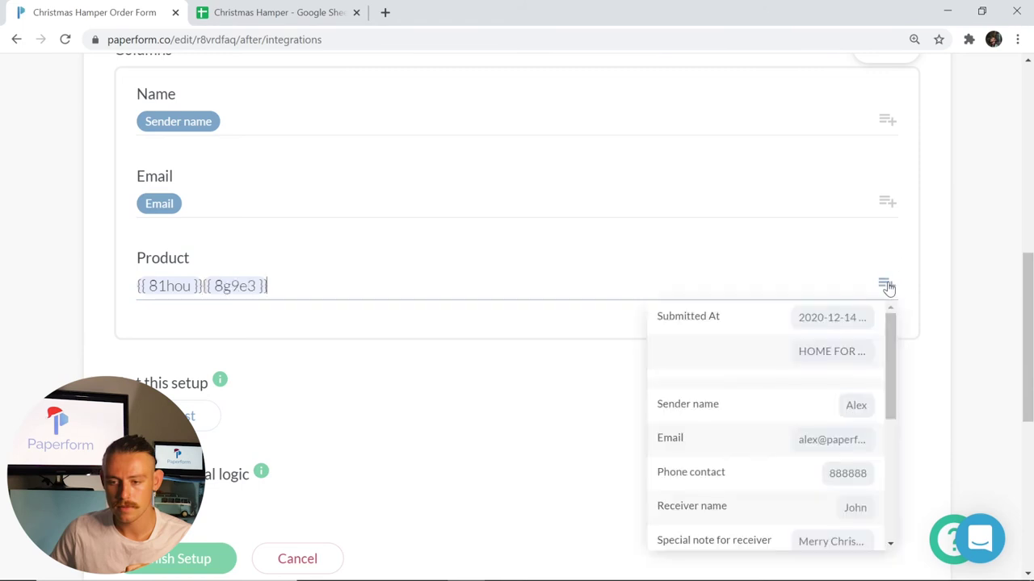
{"action": "left_click", "coordinate": [793, 378]}
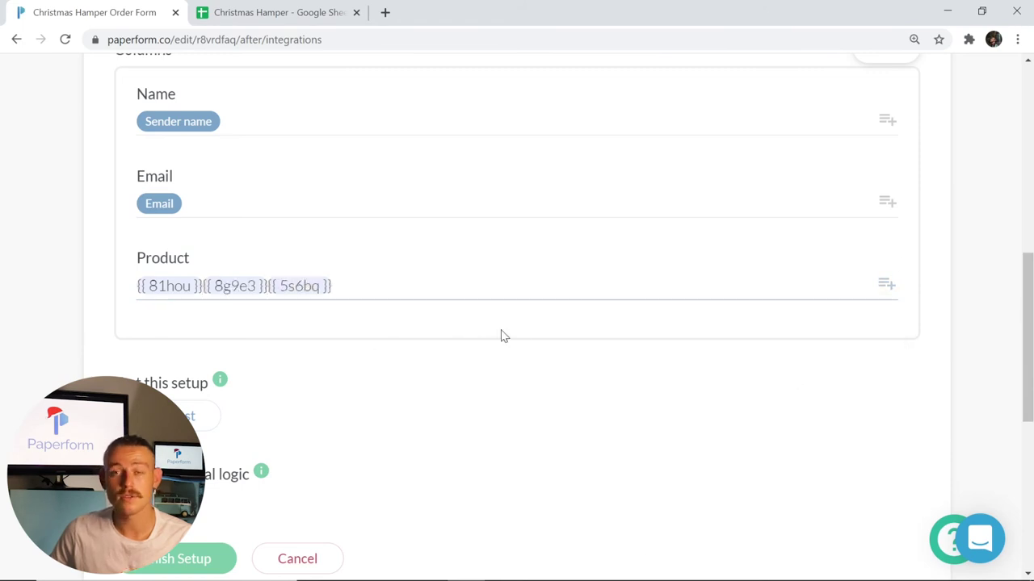
Open the live form in a new tab, close it, and scroll to Test this setup.
{"action": "scroll", "coordinate": [445, 321], "scroll_direction": "down", "scroll_amount": 1}
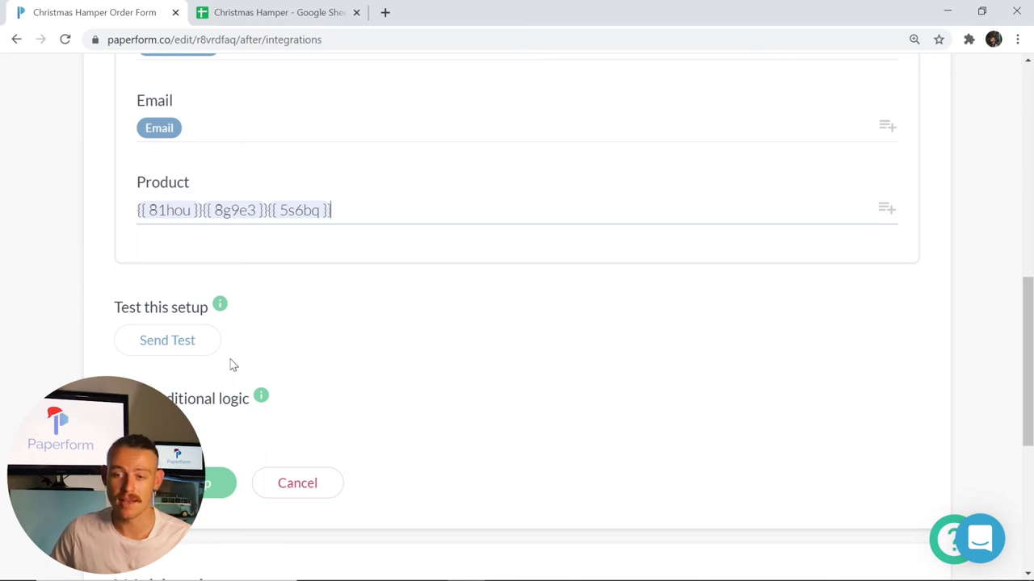
{"action": "scroll", "coordinate": [509, 384], "scroll_direction": "up", "scroll_amount": 10}
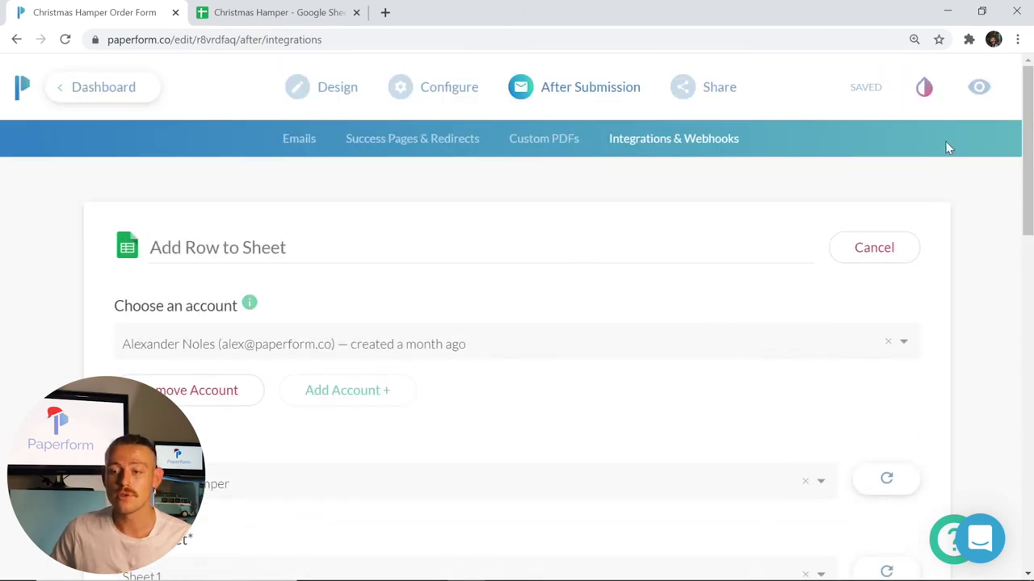
{"action": "left_click", "coordinate": [978, 90]}
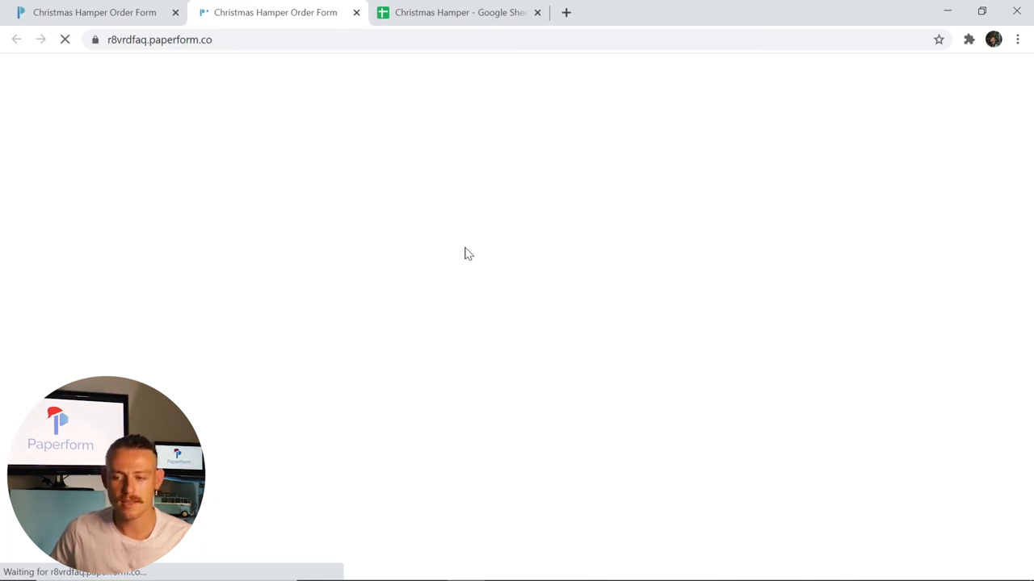
{"action": "key", "text": "ctrl+w"}
{"action": "scroll", "coordinate": [1032, 437], "scroll_direction": "down", "scroll_amount": 5}
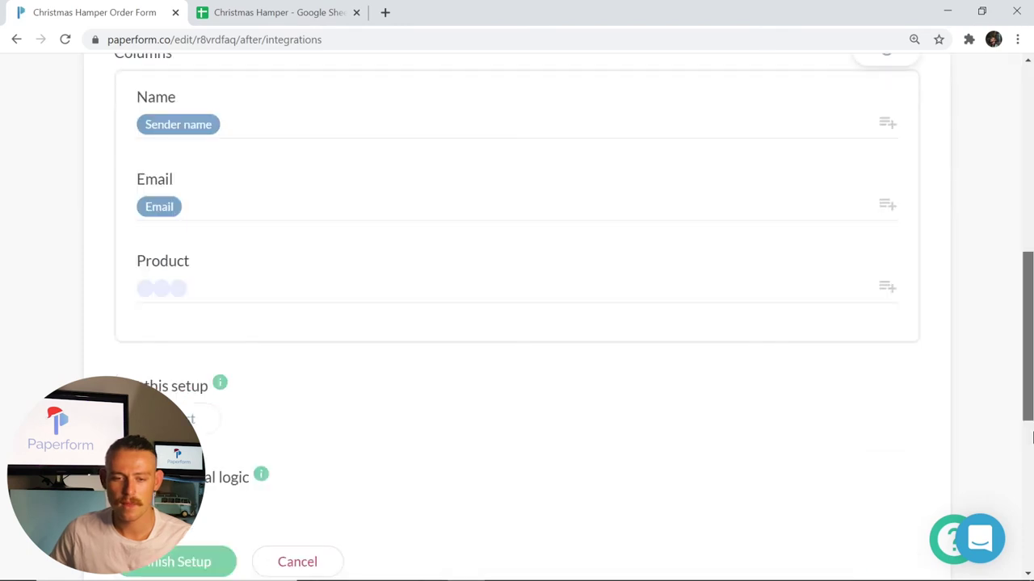
{"action": "scroll", "coordinate": [1032, 437], "scroll_direction": "down", "scroll_amount": 3}
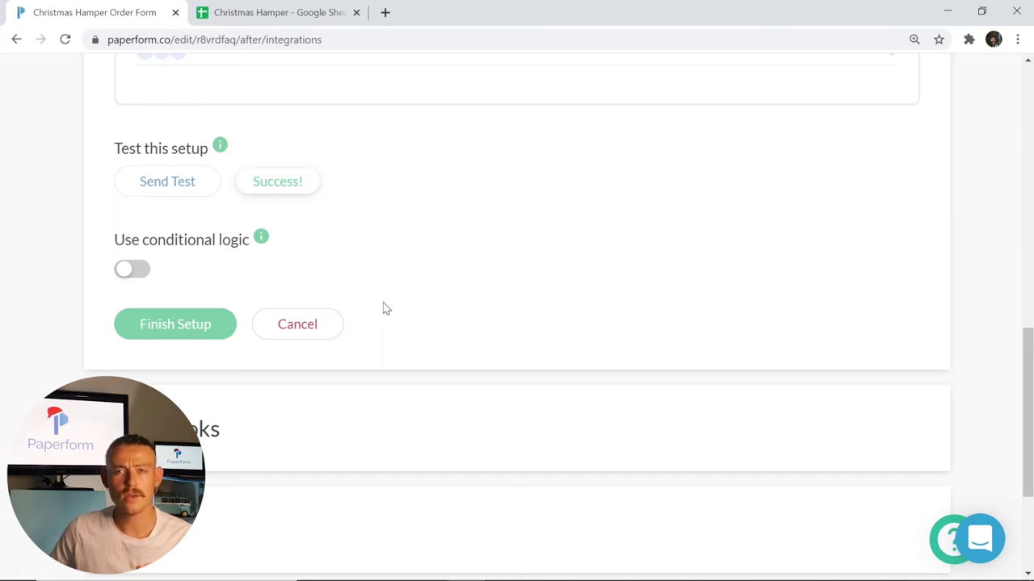
{"action": "left_click", "coordinate": [273, 15]}
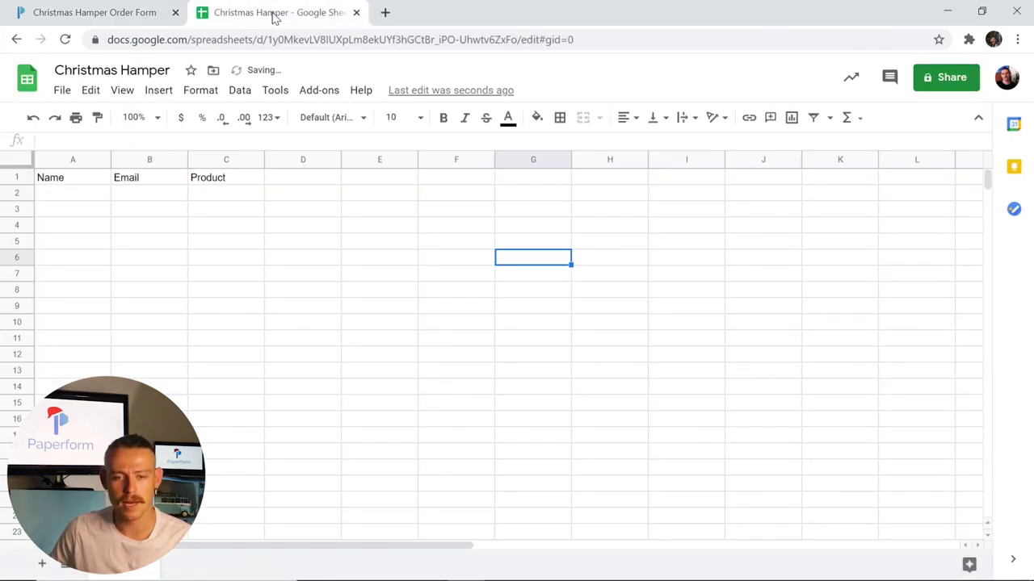
{"action": "left_click", "coordinate": [148, 230]}
{"action": "left_click", "coordinate": [66, 199]}
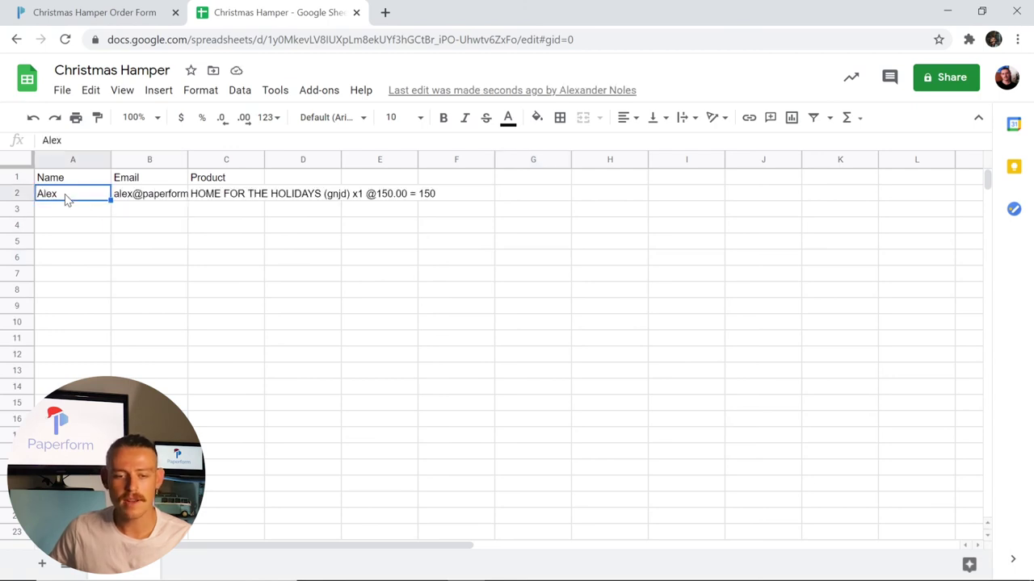
{"action": "left_click", "coordinate": [166, 201]}
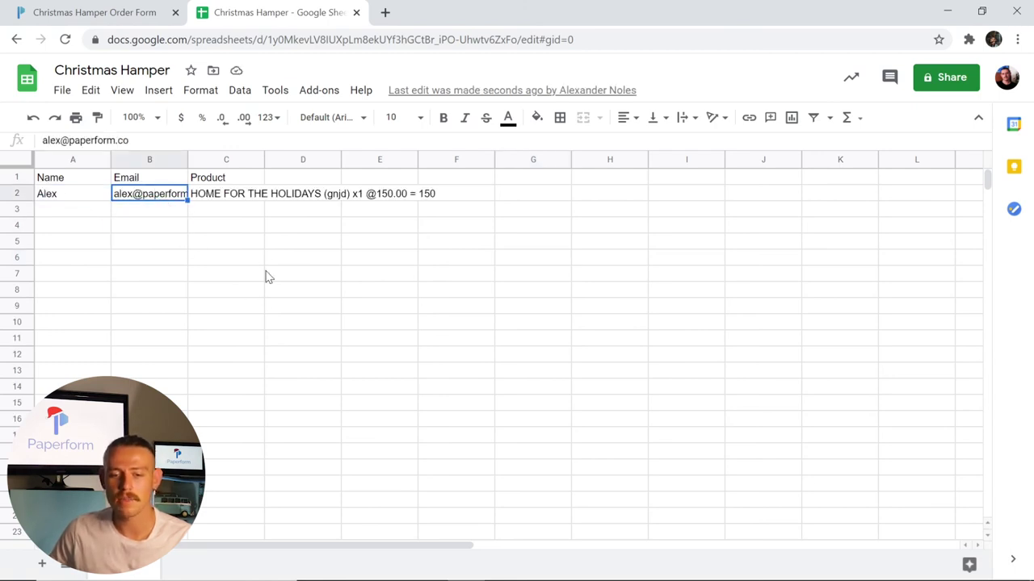
{"action": "left_click", "coordinate": [242, 199]}
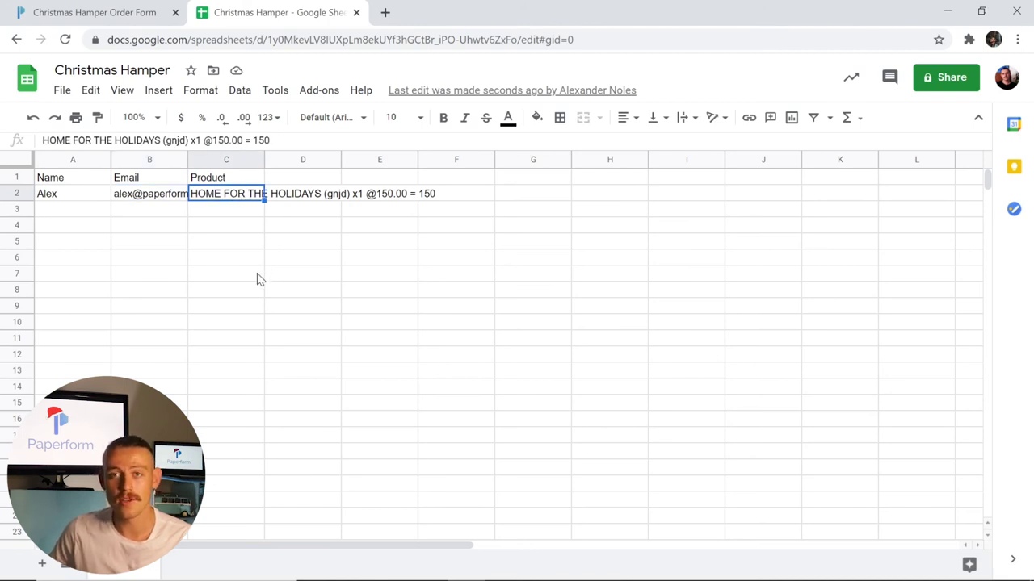
{"action": "left_click", "coordinate": [75, 10]}
{"action": "scroll", "coordinate": [194, 242], "scroll_direction": "down", "scroll_amount": 1}
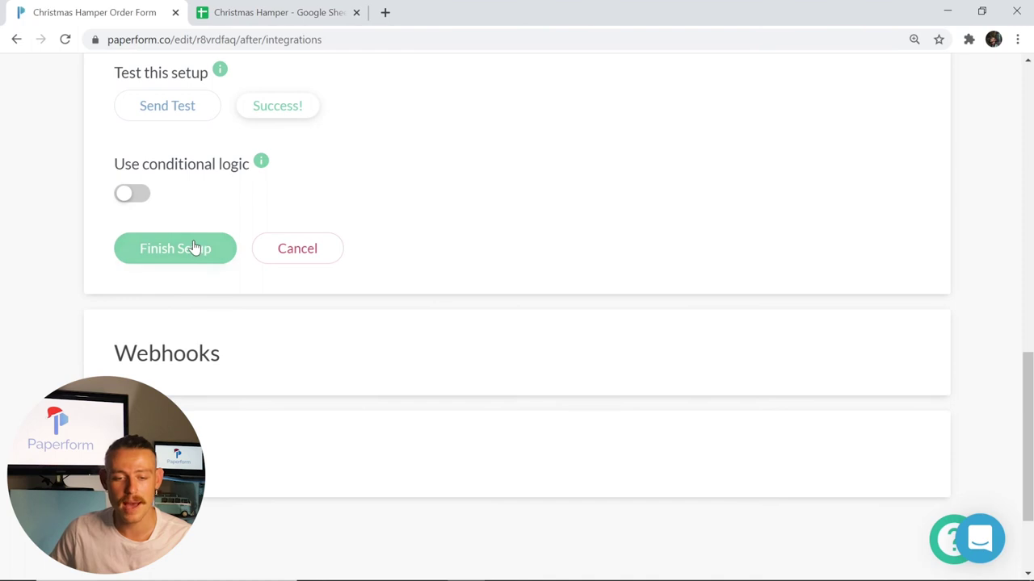
Finish the Google Sheets setup and add a new custom email under After Submission > Emails.
{"action": "left_click", "coordinate": [192, 251]}
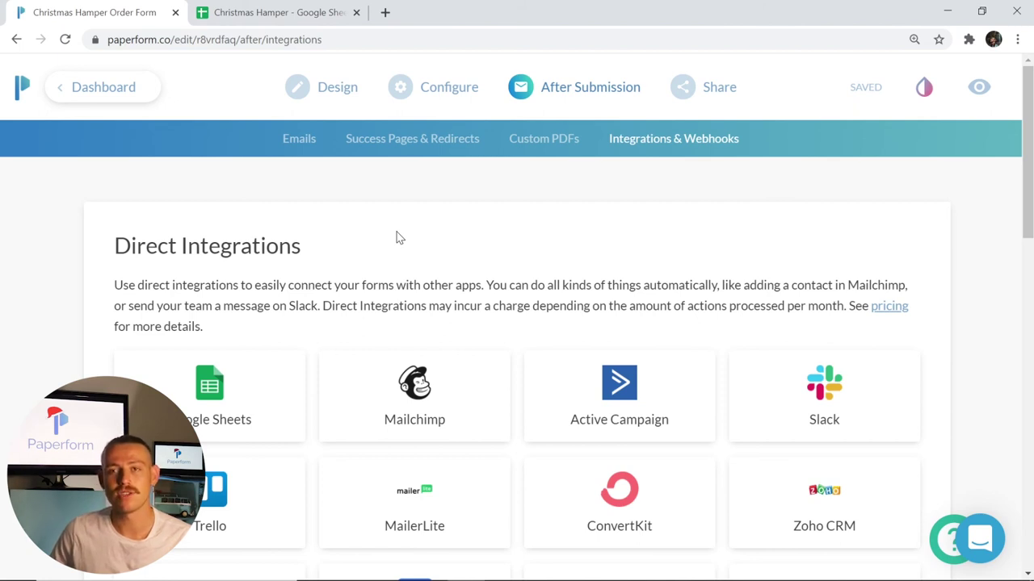
{"action": "mouse_move", "coordinate": [570, 84]}
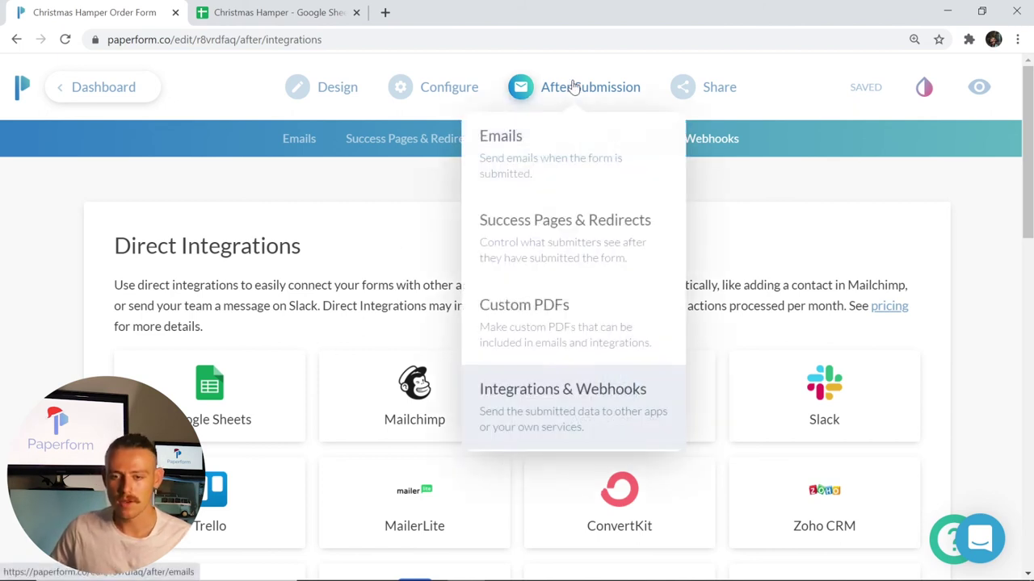
{"action": "left_click", "coordinate": [522, 166]}
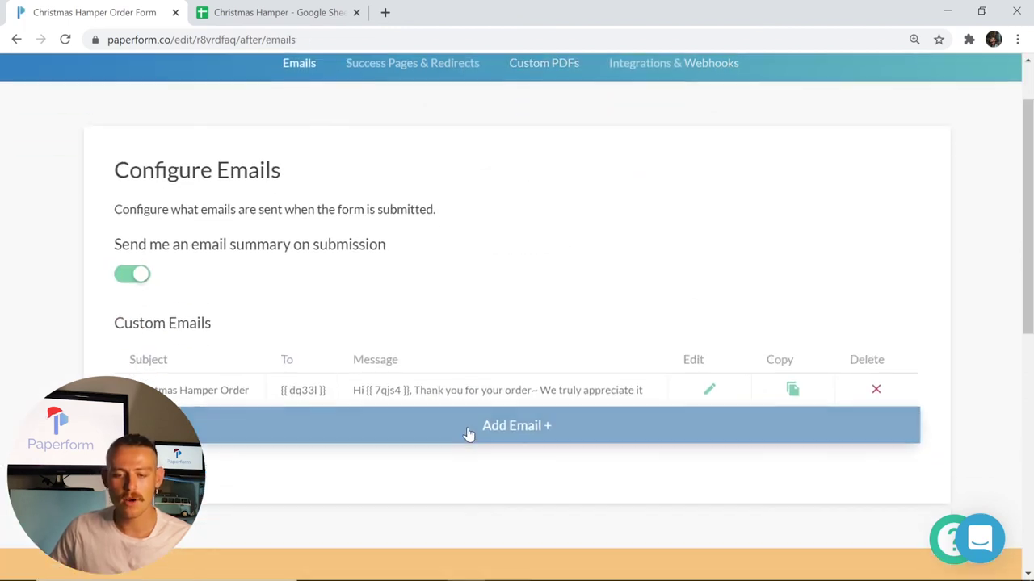
{"action": "left_click", "coordinate": [469, 434]}
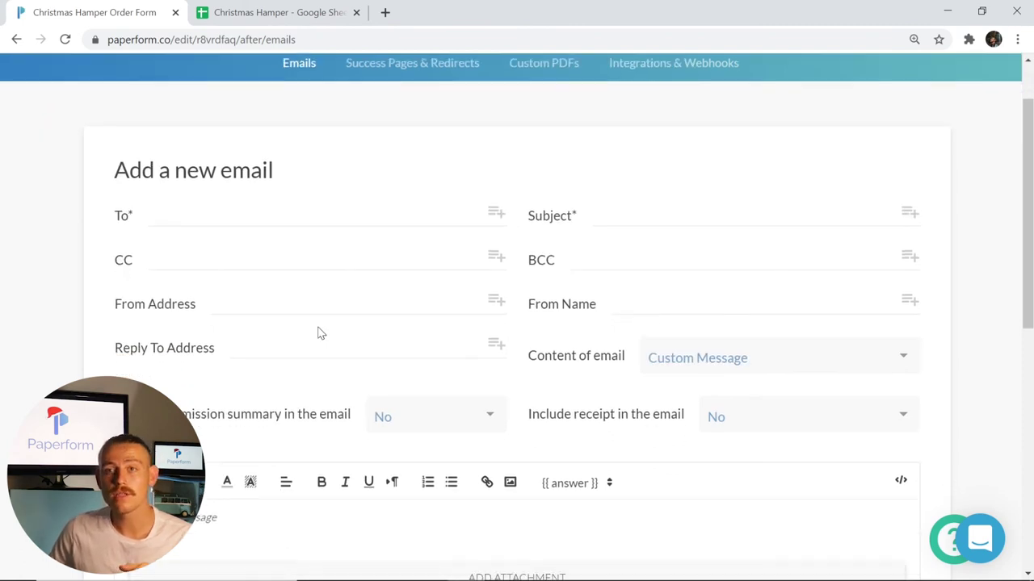
Address the email to the Email answer, subject 'Christmas Hamper', with the receipt included.
{"action": "left_click", "coordinate": [496, 214]}
{"action": "left_click", "coordinate": [364, 260]}
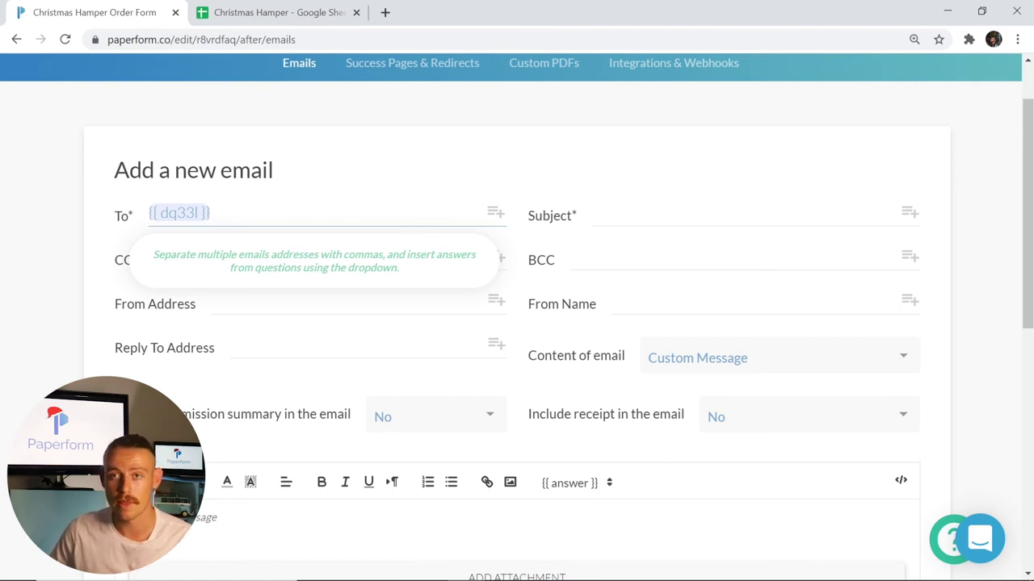
{"action": "left_click", "coordinate": [614, 213]}
{"action": "type", "text": "Christ"}
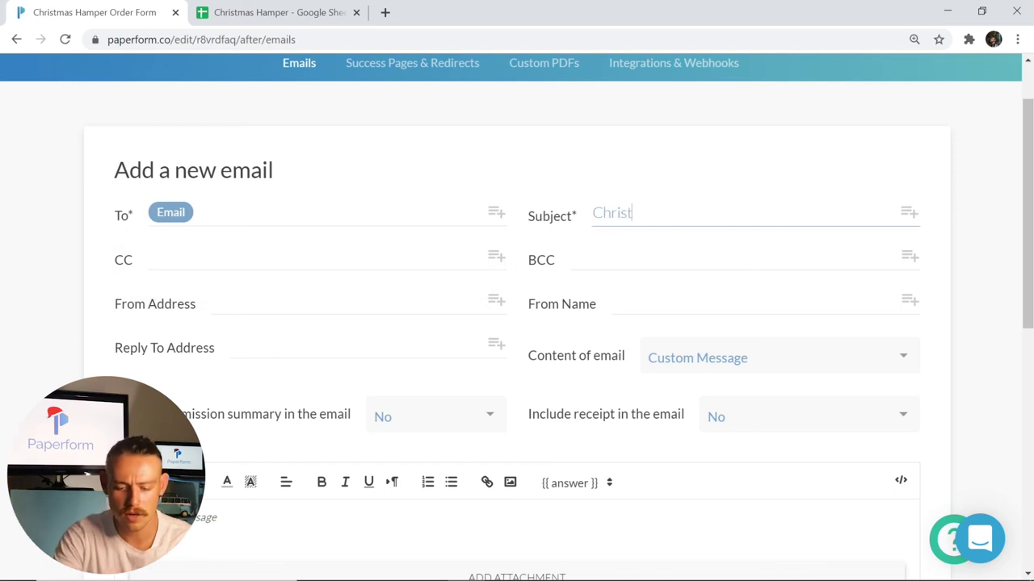
{"action": "type", "text": "mas Hamper"}
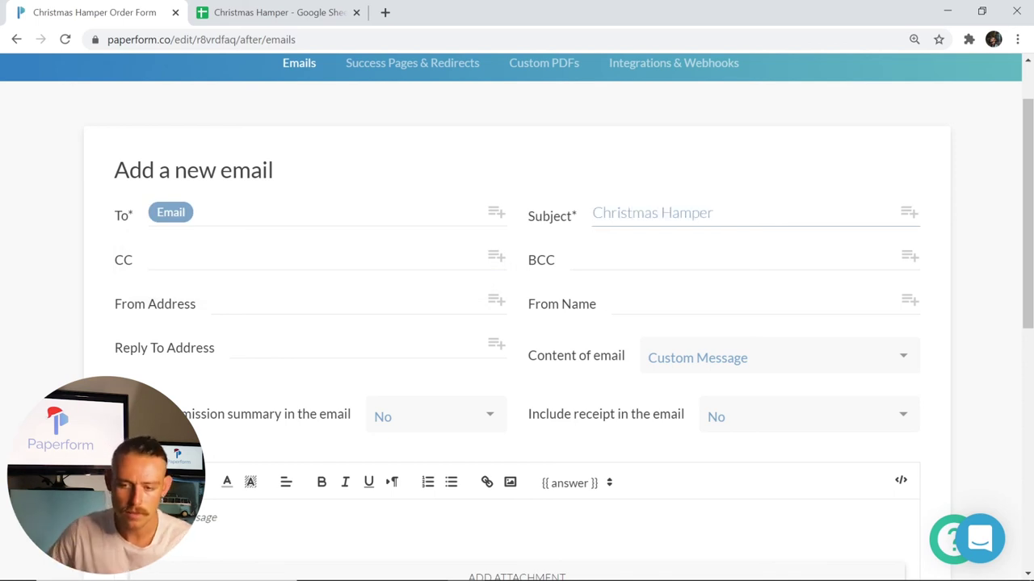
{"action": "scroll", "coordinate": [630, 331], "scroll_direction": "down", "scroll_amount": 1}
{"action": "left_click", "coordinate": [786, 335]}
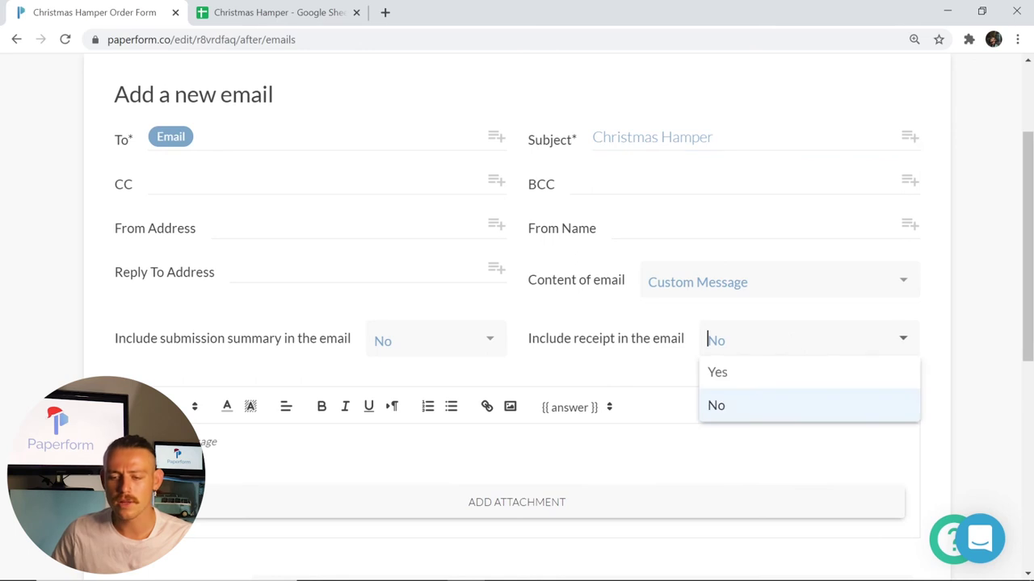
{"action": "left_click", "coordinate": [726, 373]}
Write the message body: 'Hi', 'Thank you for your order', and a sign-off line.
{"action": "scroll", "coordinate": [730, 358], "scroll_direction": "down", "scroll_amount": 1}
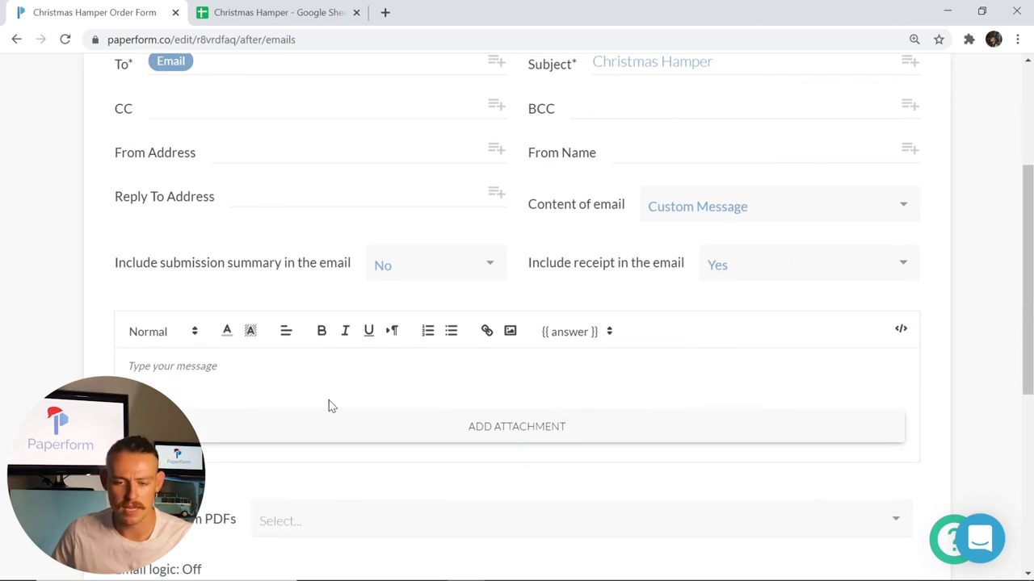
{"action": "left_click", "coordinate": [127, 366]}
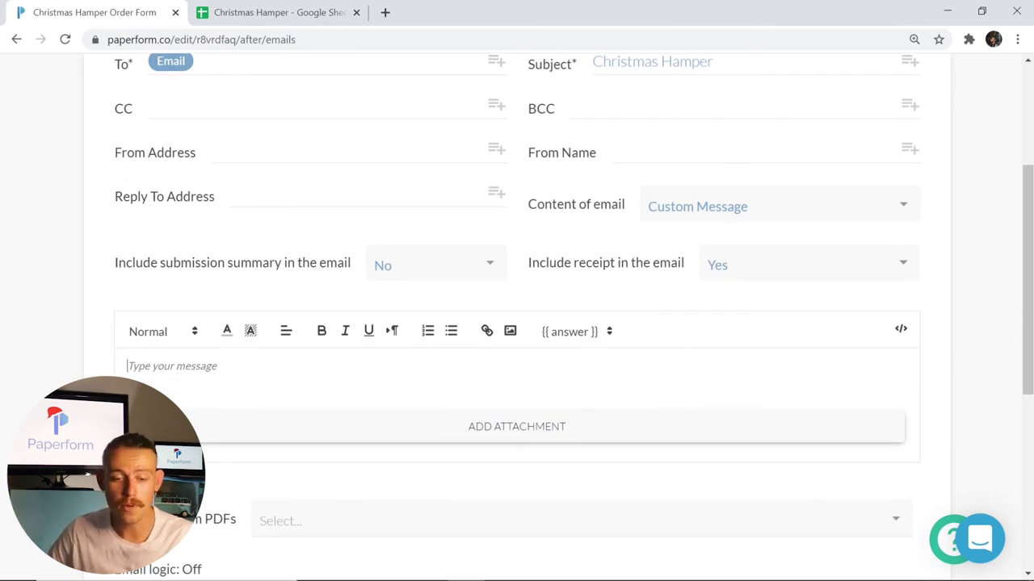
{"action": "type", "text": "Hi"}
{"action": "key", "text": "Return"}
{"action": "key", "text": "Return"}
{"action": "type", "text": "Thank you"}
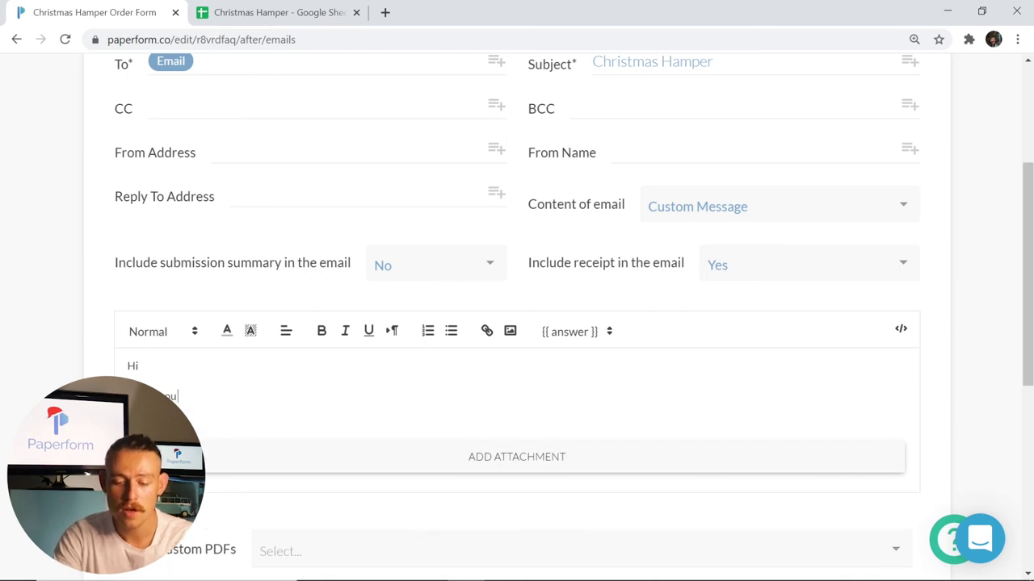
{"action": "type", "text": " for your order"}
{"action": "key", "text": "Return"}
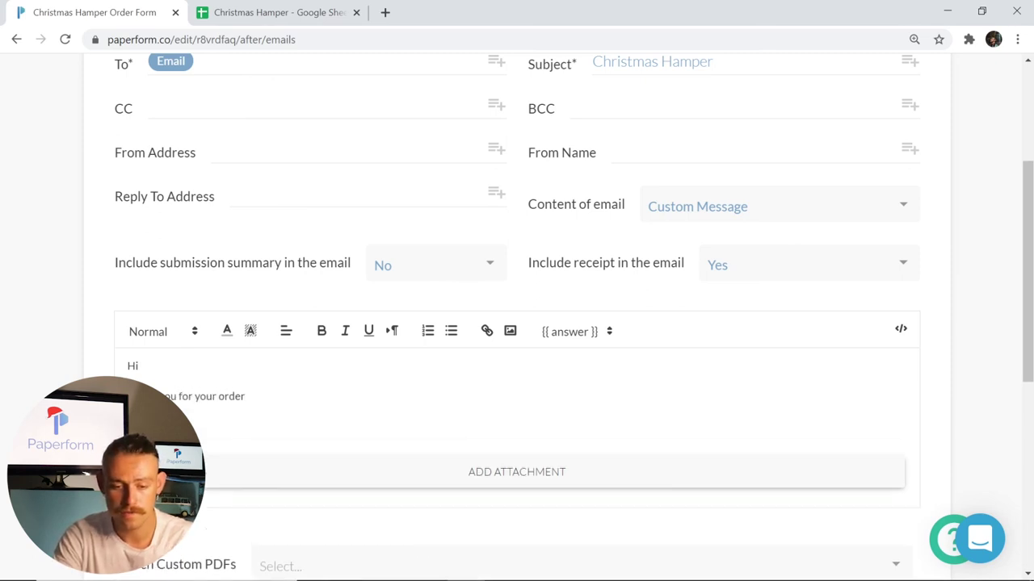
{"action": "key", "text": "Return"}
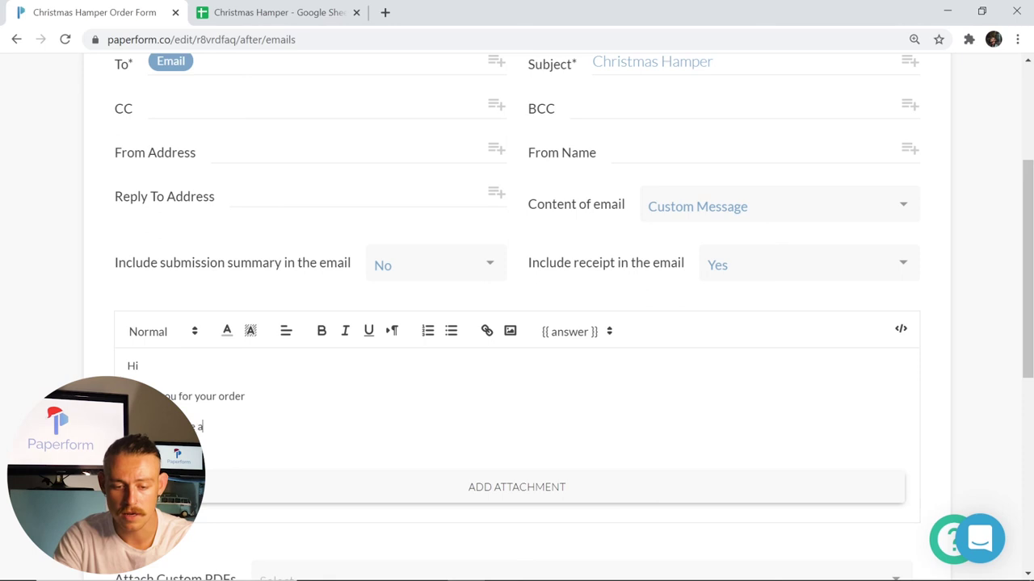
{"action": "type", "text": "t"}
{"action": "key", "text": "Return"}
{"action": "key", "text": "Return"}
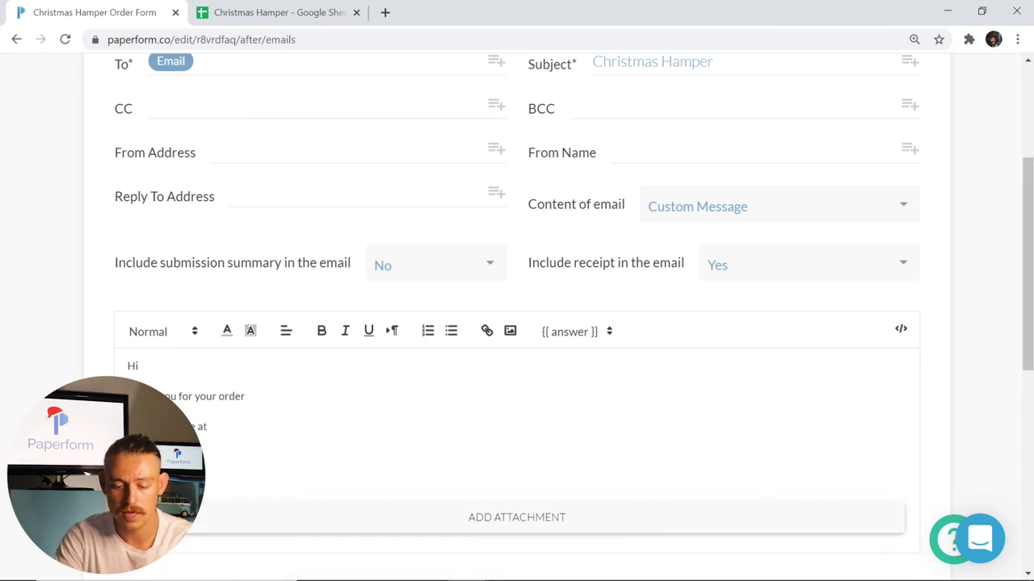
{"action": "type", "text": "per"}
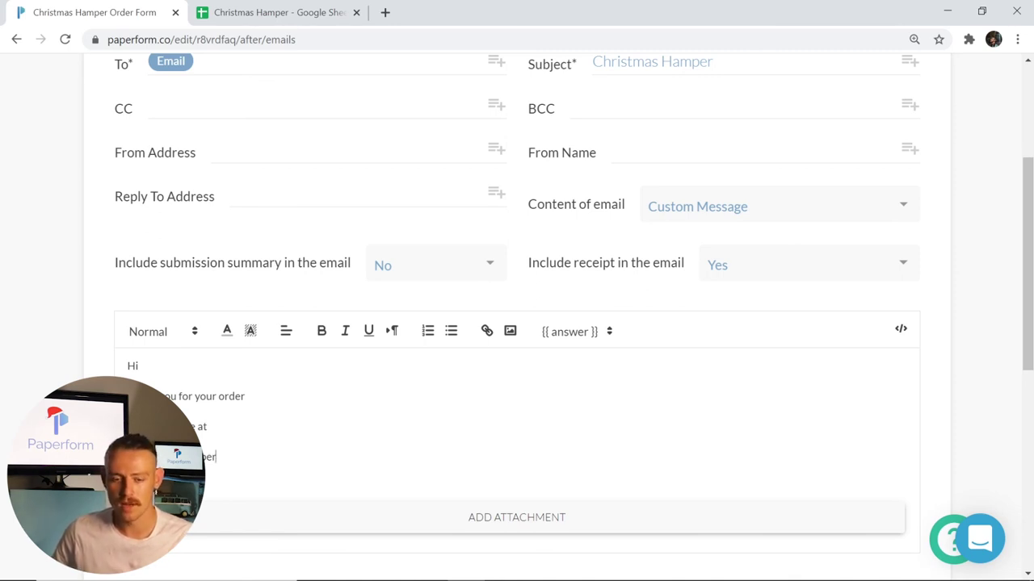
Insert the Sender name answer placeholder after 'Hi' in the email body.
{"action": "left_click", "coordinate": [576, 336]}
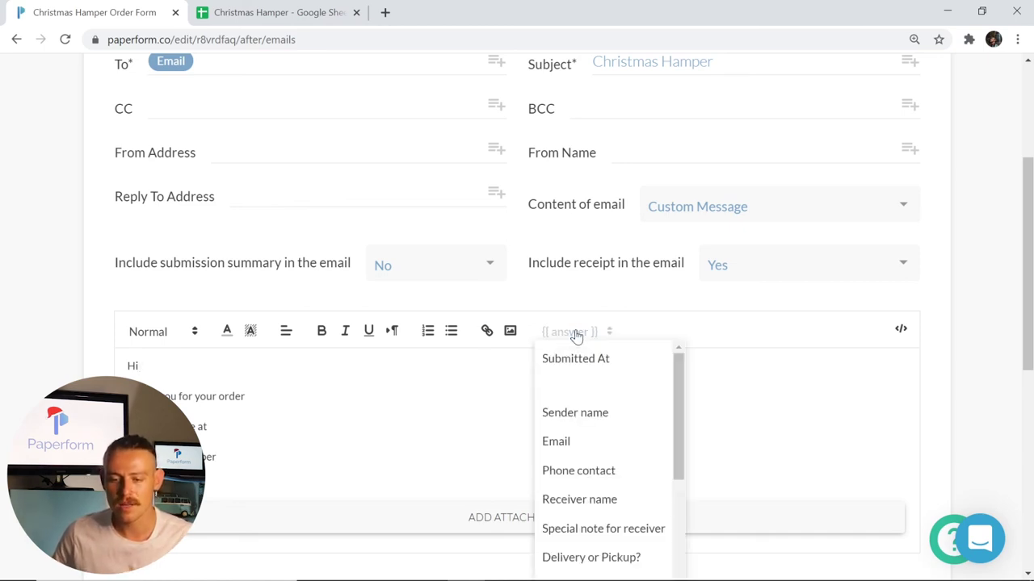
{"action": "left_click", "coordinate": [598, 427]}
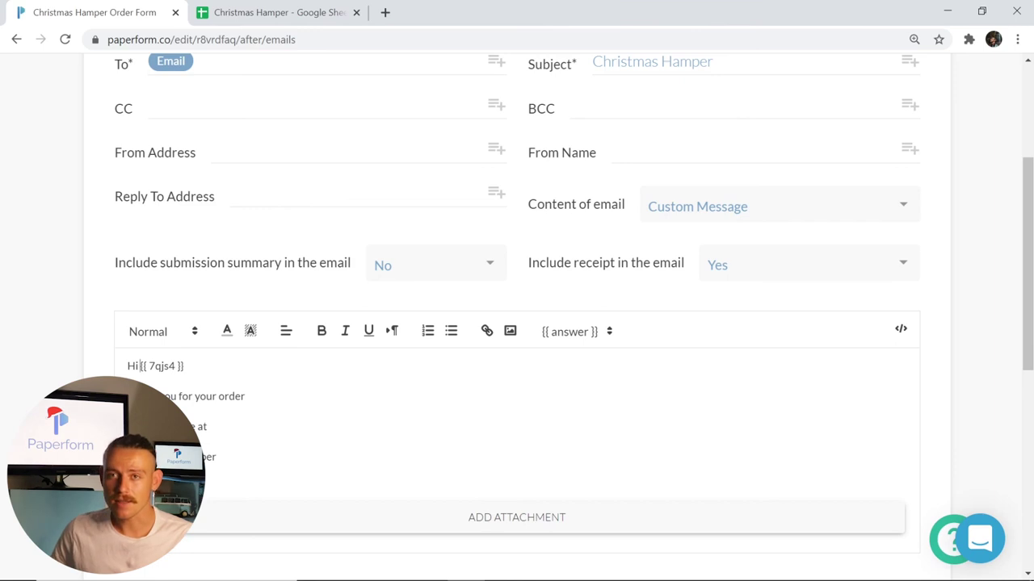
{"action": "key", "text": "ctrl+a"}
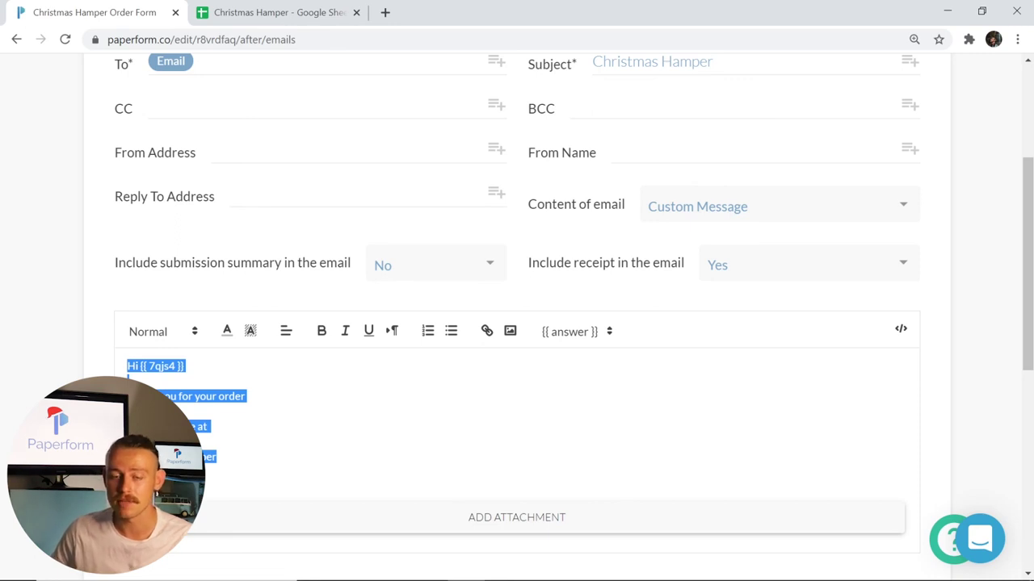
{"action": "left_click", "coordinate": [771, 242]}
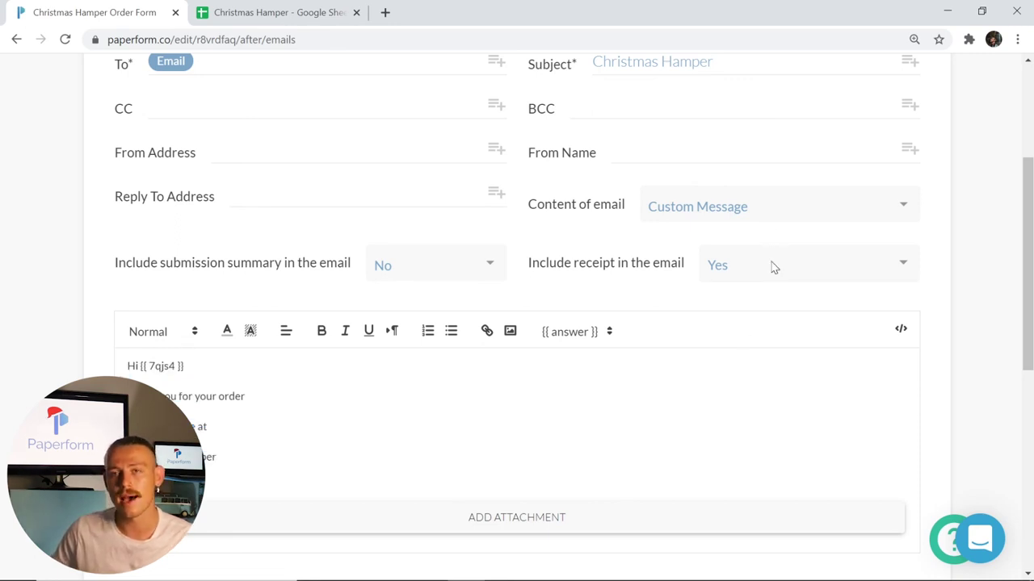
{"action": "scroll", "coordinate": [773, 266], "scroll_direction": "down", "scroll_amount": 4}
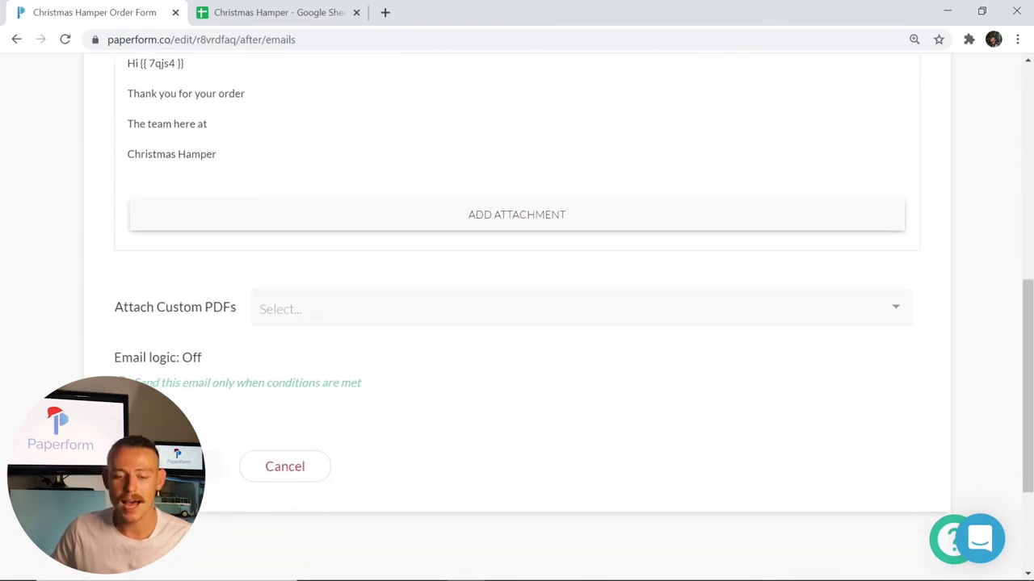
Save the Christmas Hamper confirmation email and return to Configure Emails.
{"action": "left_click", "coordinate": [220, 466]}
{"action": "scroll", "coordinate": [455, 417], "scroll_direction": "up", "scroll_amount": 5}
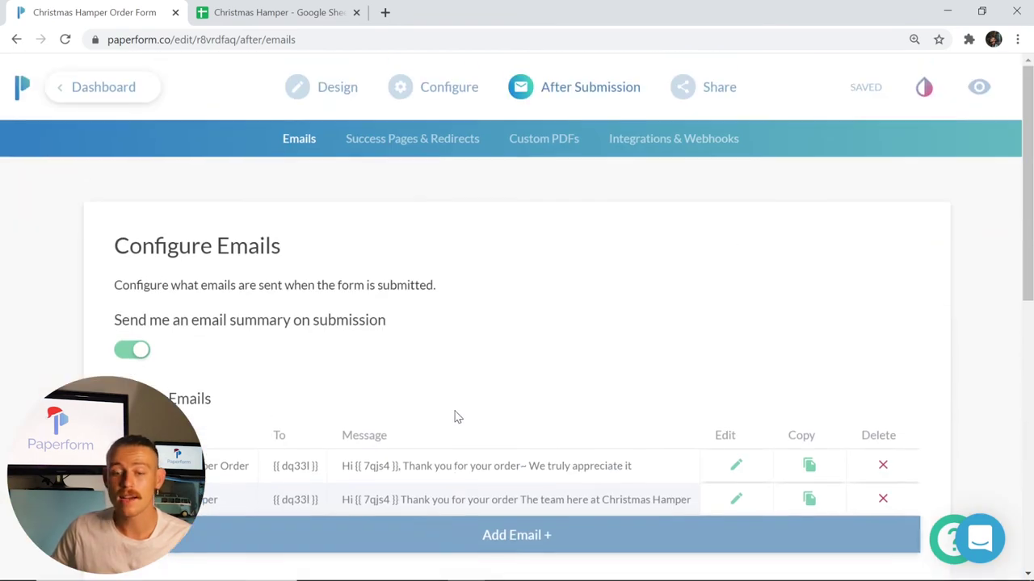